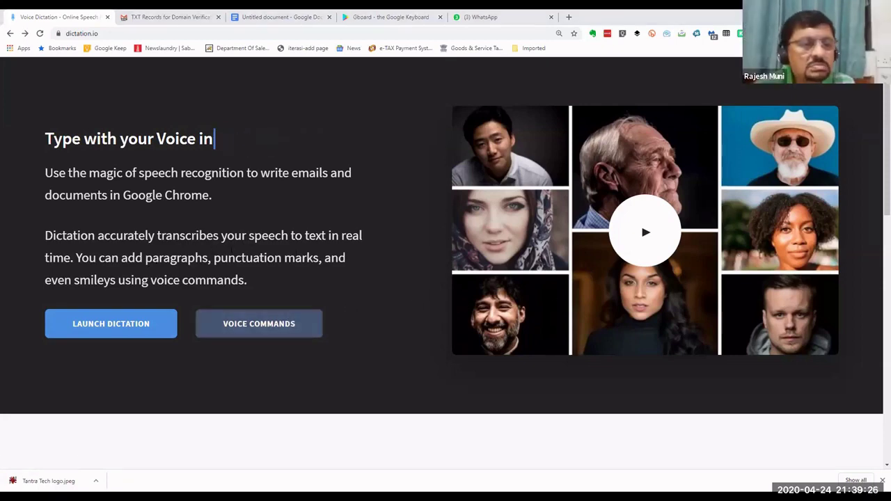
Launch the dictation notepad and dictate four short English paragraphs, from "This is a very simple example" to "take a cue from this for your spouse".
{"action": "left_click", "coordinate": [116, 327]}
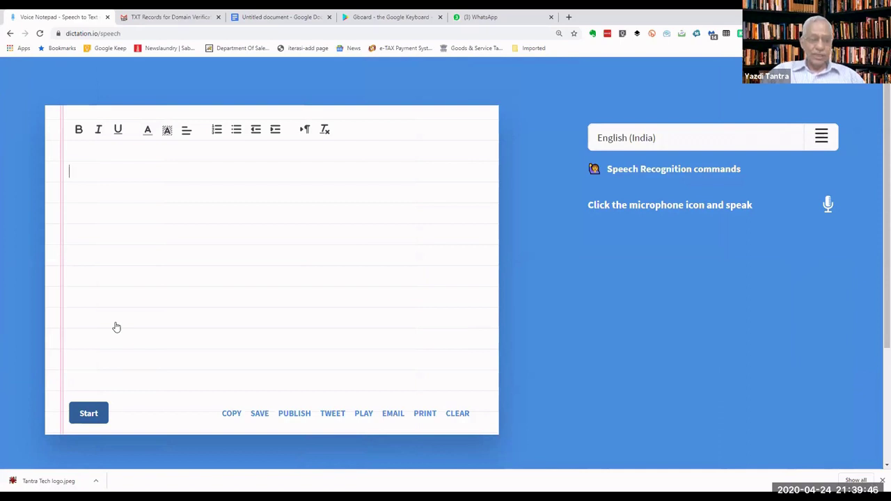
{"action": "left_click", "coordinate": [82, 418]}
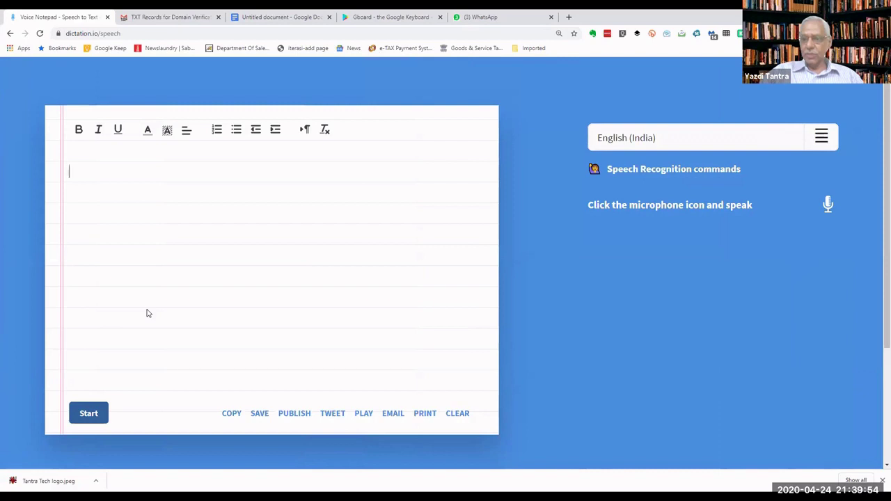
{"action": "left_click", "coordinate": [90, 412]}
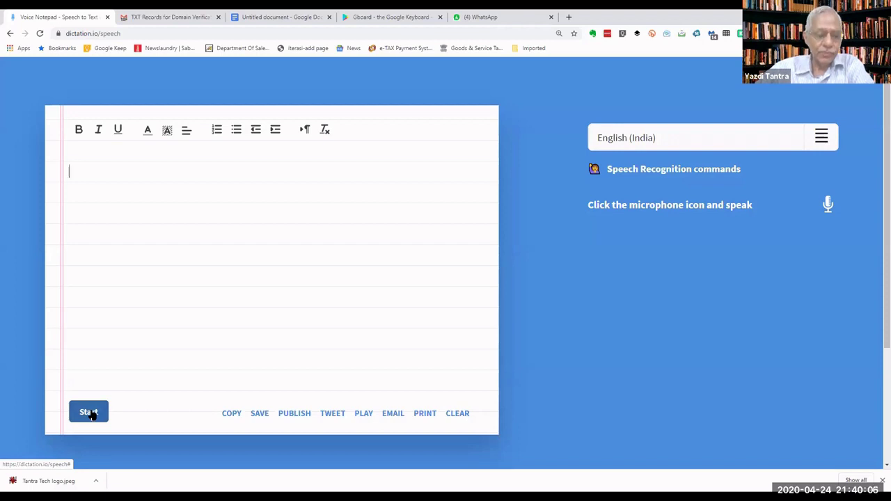
{"action": "left_click", "coordinate": [90, 414]}
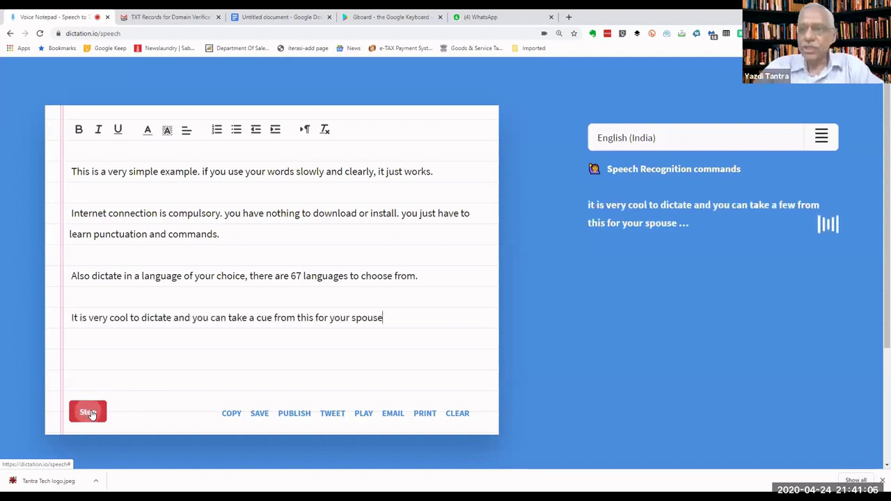
{"action": "left_click", "coordinate": [83, 416]}
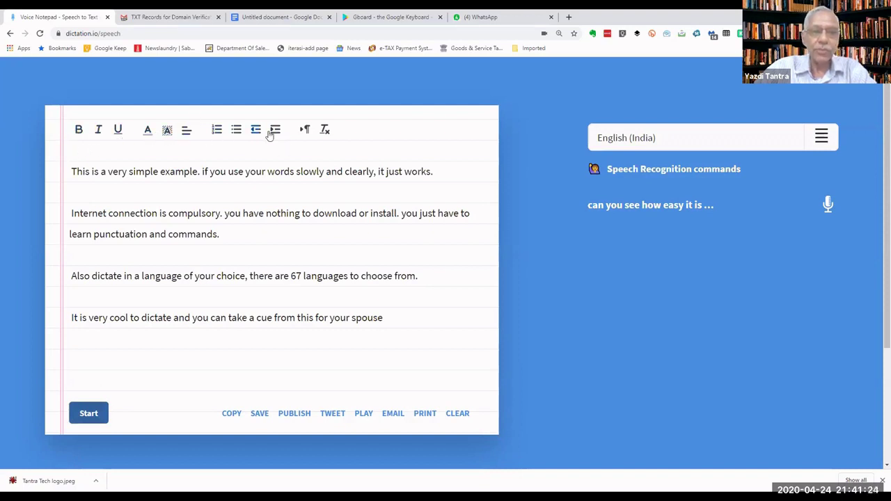
Make "This is a very simple example" bold and underline "you have nothing to download or install".
{"action": "left_click_drag", "start_coordinate": [71, 171], "coordinate": [198, 164]}
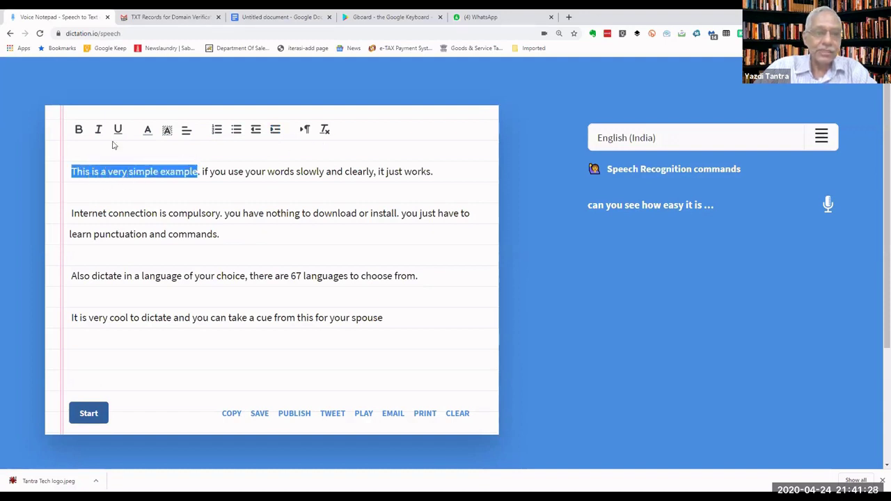
{"action": "left_click", "coordinate": [79, 129]}
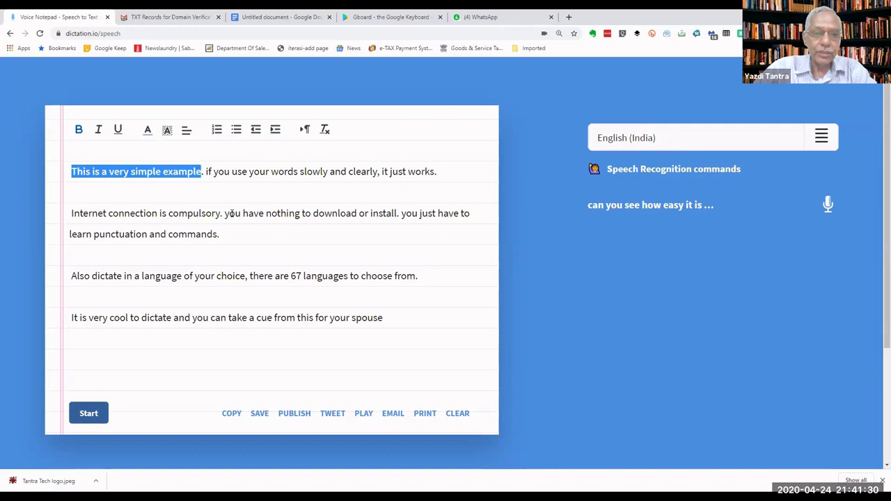
{"action": "left_click_drag", "start_coordinate": [224, 213], "coordinate": [398, 213]}
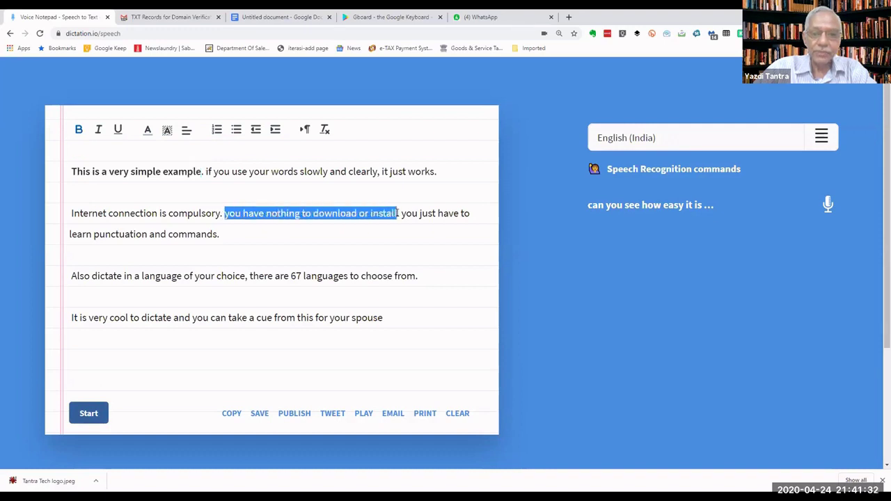
{"action": "left_click", "coordinate": [118, 130]}
{"action": "left_click", "coordinate": [305, 241]}
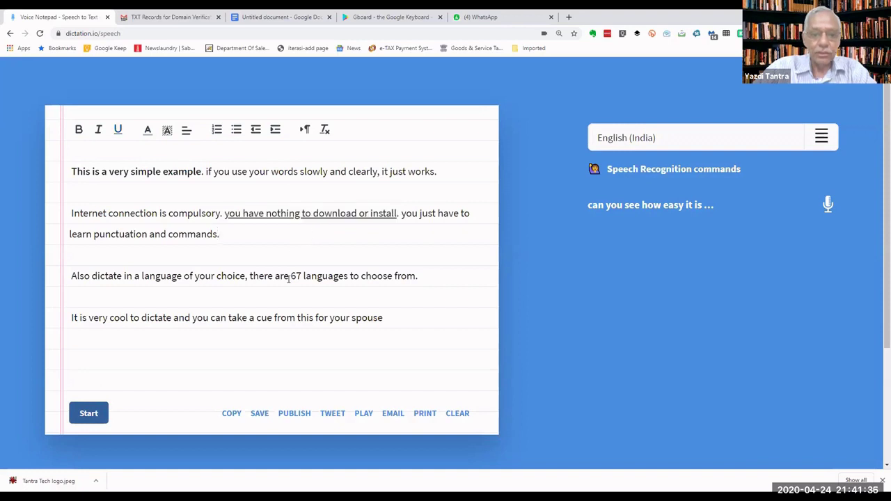
Format "67 languages" in the third paragraph as bold red text.
{"action": "left_click_drag", "start_coordinate": [291, 277], "coordinate": [348, 275]}
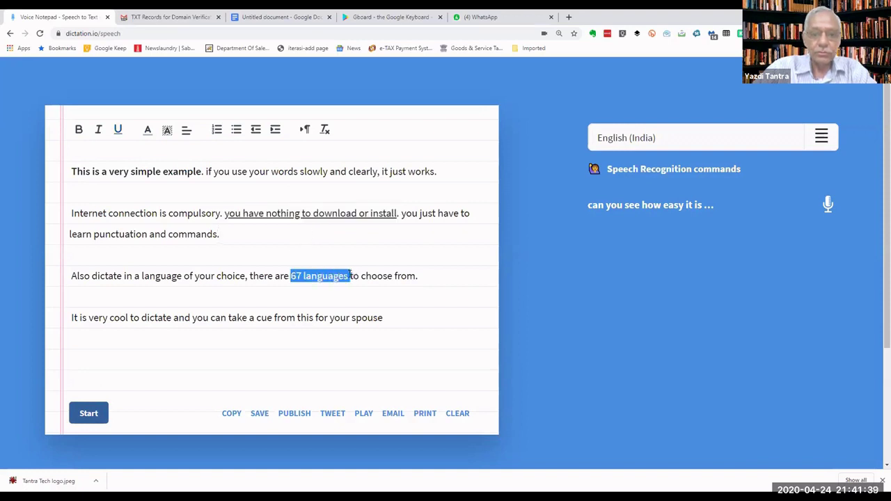
{"action": "left_click", "coordinate": [149, 129]}
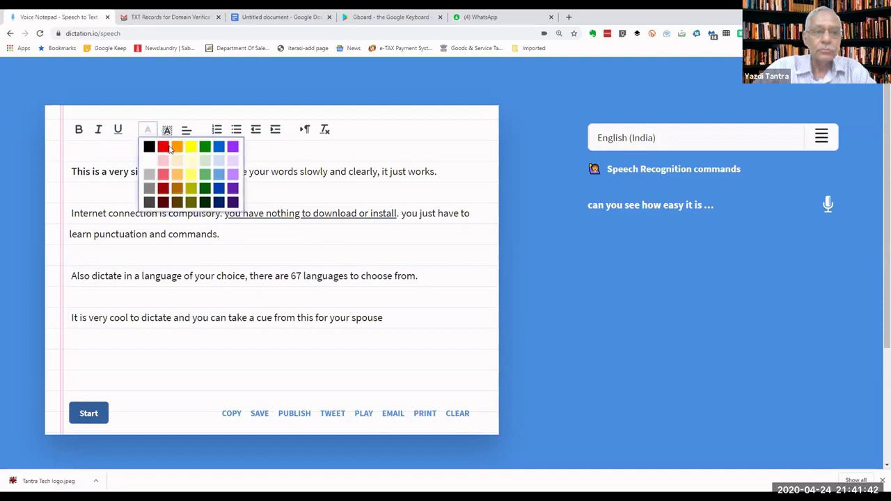
{"action": "left_click", "coordinate": [165, 149]}
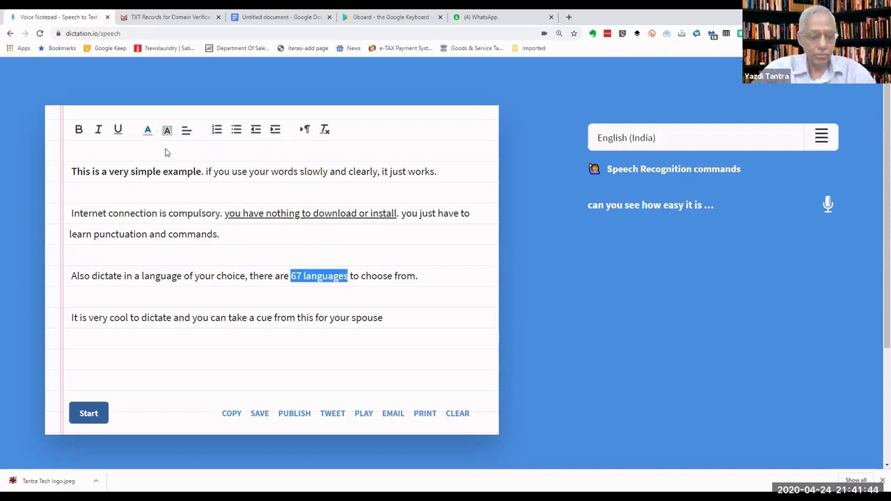
{"action": "left_click", "coordinate": [173, 272]}
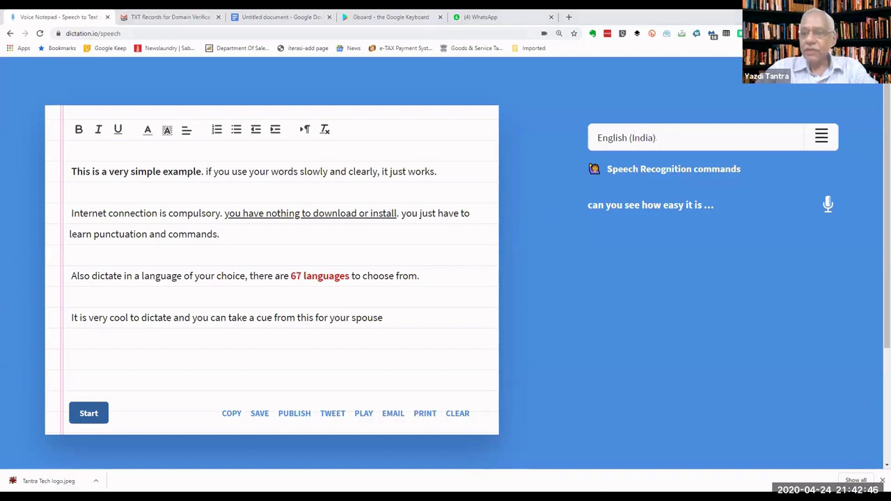
Set the dictation language to Hindi (हिन्दी).
{"action": "left_click", "coordinate": [691, 140]}
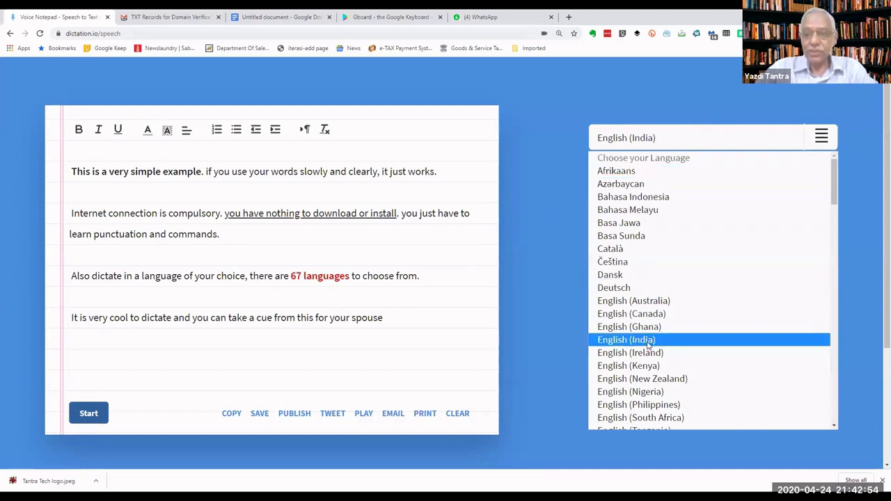
{"action": "scroll", "coordinate": [655, 253], "scroll_direction": "down", "scroll_amount": 1}
{"action": "scroll", "coordinate": [654, 254], "scroll_direction": "down", "scroll_amount": 10}
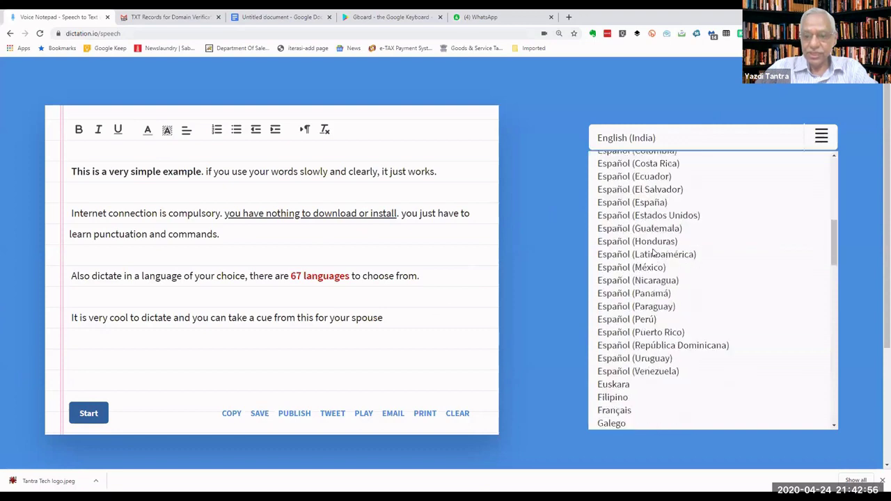
{"action": "scroll", "coordinate": [654, 253], "scroll_direction": "down", "scroll_amount": 10}
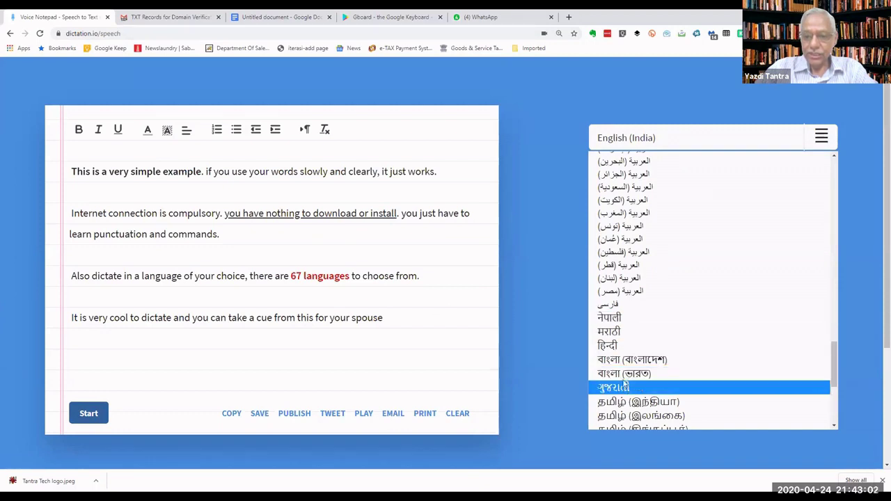
{"action": "left_click", "coordinate": [625, 347]}
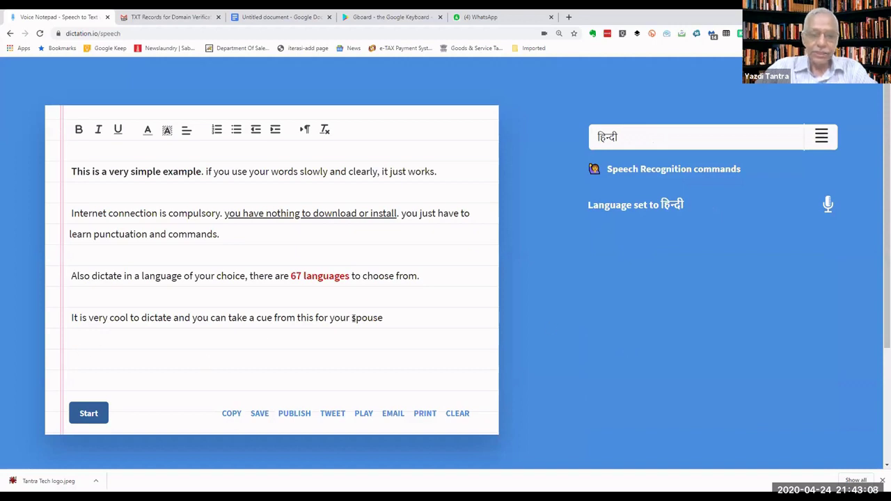
Dictate "मैं अब बाहर जा रहा हूं आप मेरे साथ आओगे" on a new line below the last paragraph, remove "ओके कूल" and stop dictation.
{"action": "left_click", "coordinate": [394, 320]}
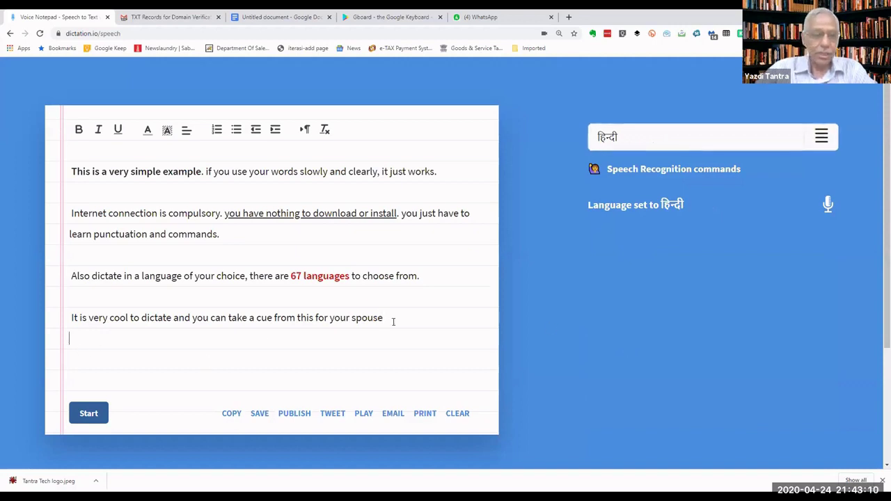
{"action": "left_click", "coordinate": [89, 412]}
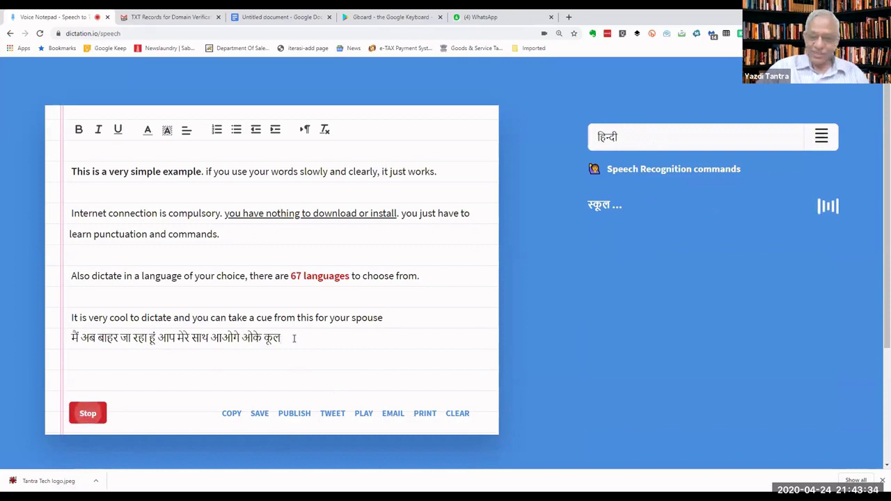
{"action": "key", "text": "BackSpace"}
{"action": "key", "text": "BackSpace"}
{"action": "key", "text": "BackSpace"}
{"action": "key", "text": "BackSpace"}
{"action": "key", "text": "BackSpace"}
{"action": "key", "text": "BackSpace"}
{"action": "key", "text": "BackSpace"}
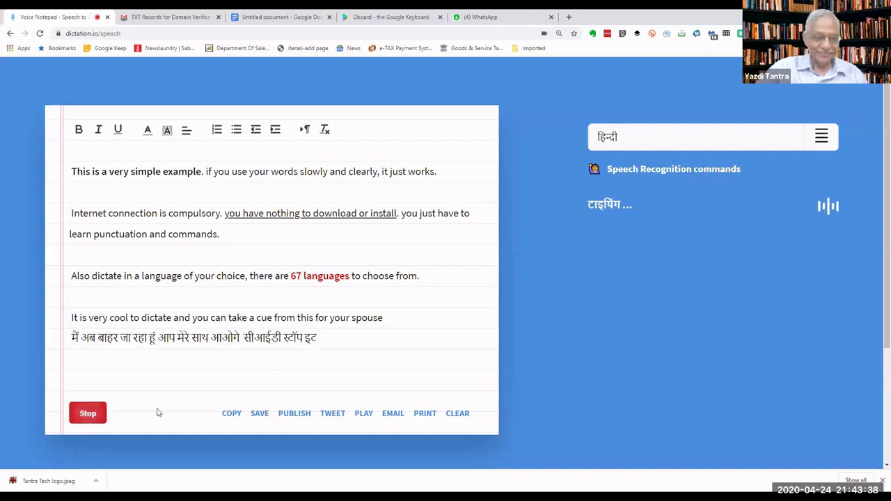
{"action": "left_click", "coordinate": [91, 413]}
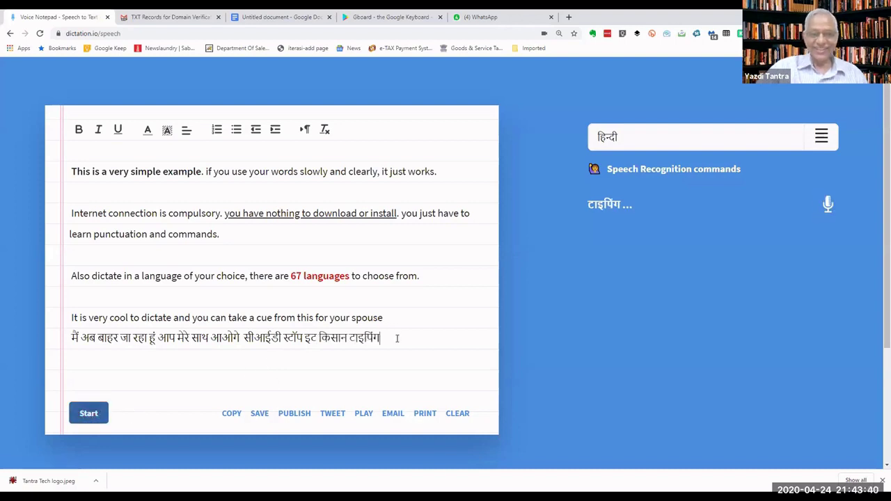
Delete the stray words "सीआईडी स्टॉप इट किसान टाइपिंग" after "आओगे" in the Hindi line.
{"action": "key", "text": "BackSpace"}
{"action": "key", "text": "BackSpace"}
{"action": "key", "text": "BackSpace"}
{"action": "key", "text": "BackSpace"}
{"action": "key", "text": "BackSpace"}
{"action": "key", "text": "BackSpace"}
{"action": "key", "text": "BackSpace"}
{"action": "key", "text": "BackSpace"}
{"action": "key", "text": "BackSpace"}
{"action": "key", "text": "BackSpace"}
{"action": "key", "text": "BackSpace"}
{"action": "key", "text": "BackSpace"}
{"action": "key", "text": "BackSpace"}
{"action": "key", "text": "BackSpace"}
{"action": "key", "text": "BackSpace"}
{"action": "key", "text": "BackSpace"}
{"action": "key", "text": "BackSpace"}
{"action": "key", "text": "BackSpace"}
{"action": "key", "text": "BackSpace"}
{"action": "key", "text": "BackSpace"}
{"action": "key", "text": "BackSpace"}
{"action": "key", "text": "BackSpace"}
{"action": "key", "text": "BackSpace"}
{"action": "key", "text": "BackSpace"}
{"action": "key", "text": "BackSpace"}
{"action": "key", "text": "BackSpace"}
{"action": "key", "text": "BackSpace"}
{"action": "key", "text": "BackSpace"}
{"action": "key", "text": "BackSpace"}
{"action": "key", "text": "BackSpace"}
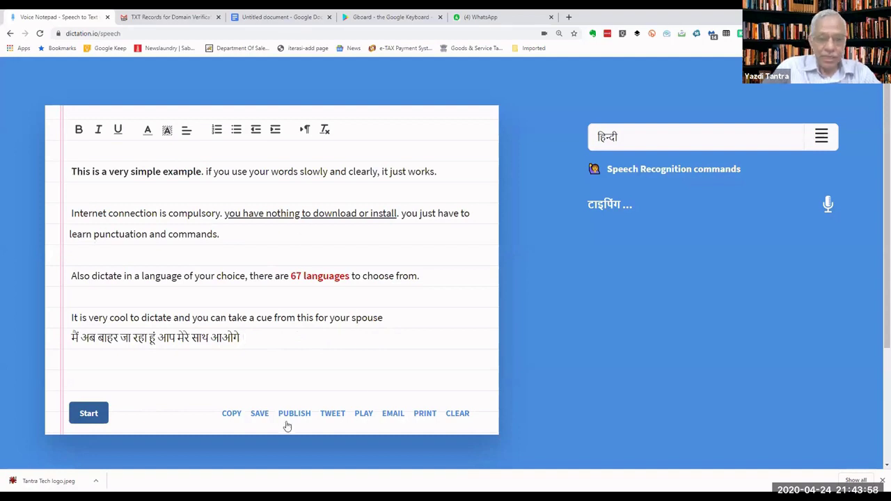
Copy the whole dictated note and paste it into the body of the new Gmail message above the signature.
{"action": "left_click", "coordinate": [229, 414]}
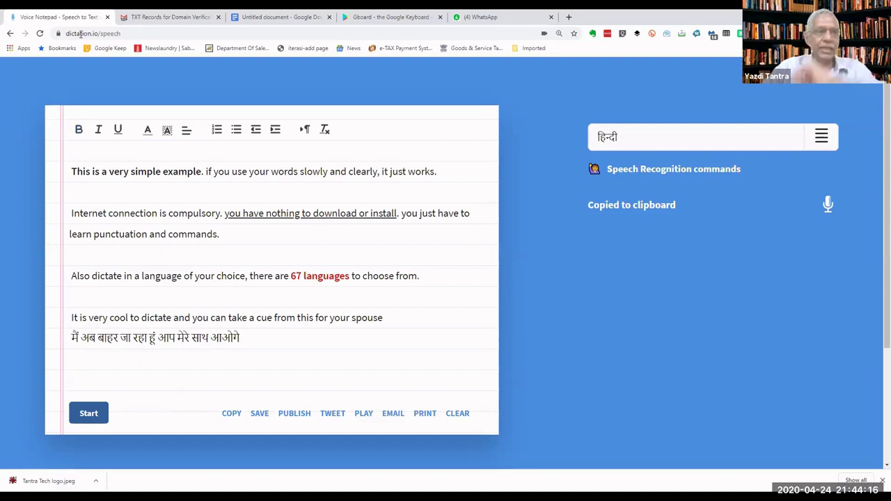
{"action": "left_click", "coordinate": [153, 17]}
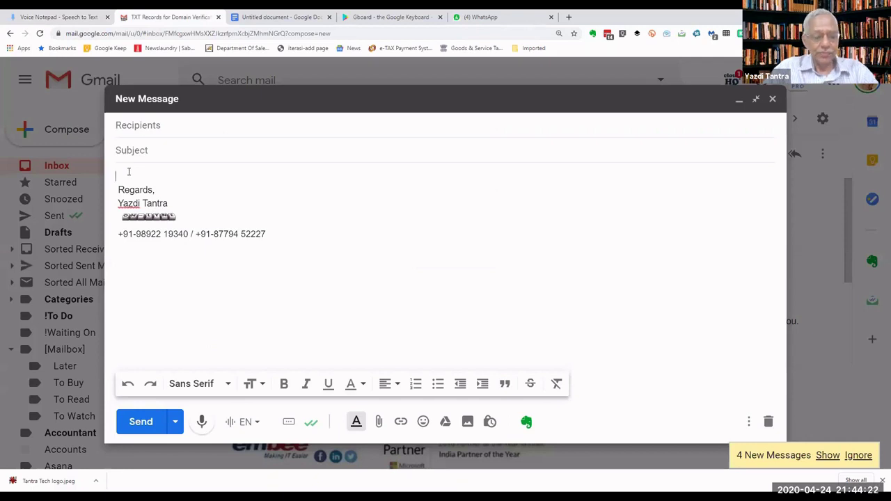
{"action": "key", "text": "ctrl+v"}
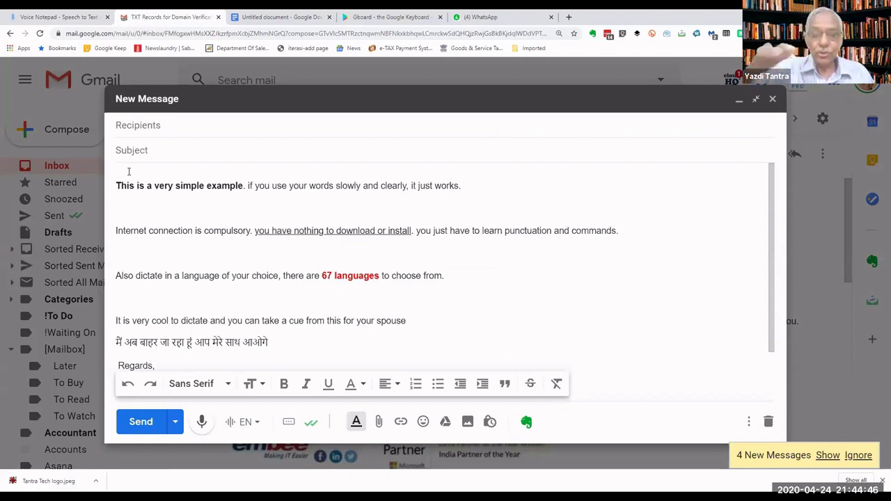
Return to the dictation notepad and dictate "હું હવે ગુજરાતીમાં બોલું છું" in Gujarati below the Hindi line.
{"action": "left_click", "coordinate": [69, 17]}
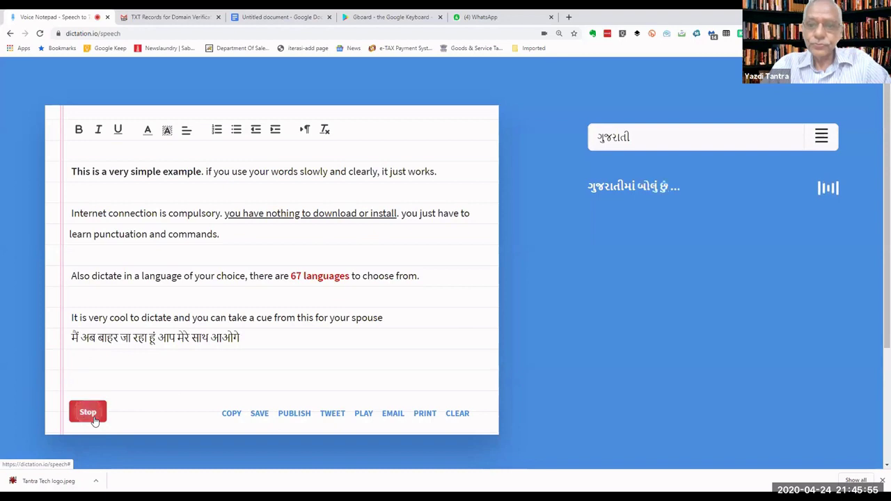
{"action": "left_click", "coordinate": [94, 418]}
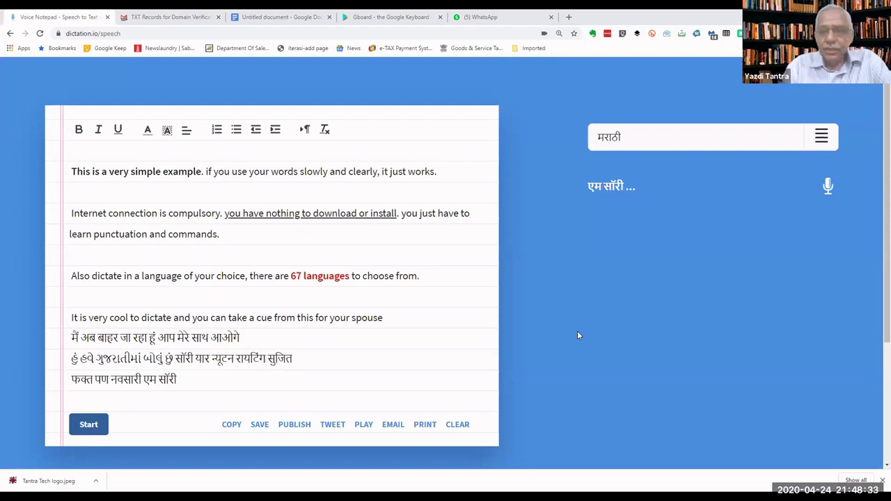
Set the dictation language back to English (India).
{"action": "left_click", "coordinate": [645, 139]}
{"action": "scroll", "coordinate": [647, 217], "scroll_direction": "up", "scroll_amount": 2}
{"action": "scroll", "coordinate": [646, 217], "scroll_direction": "up", "scroll_amount": 10}
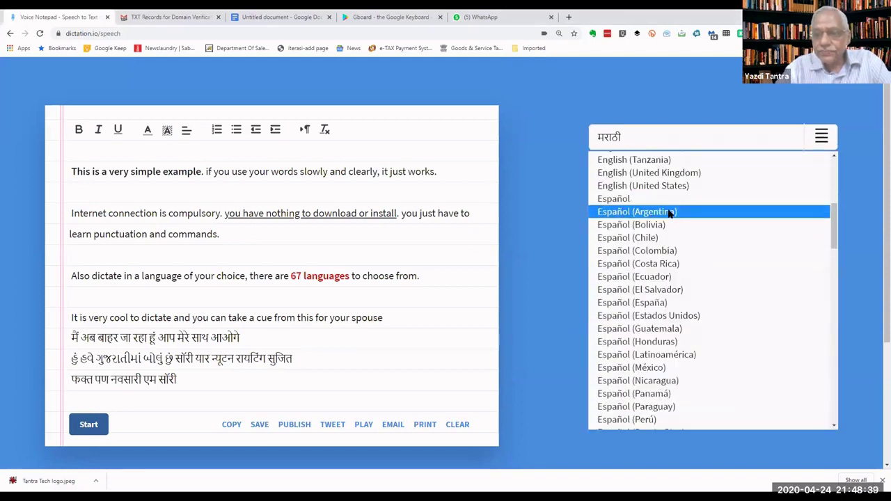
{"action": "scroll", "coordinate": [670, 214], "scroll_direction": "up", "scroll_amount": 3}
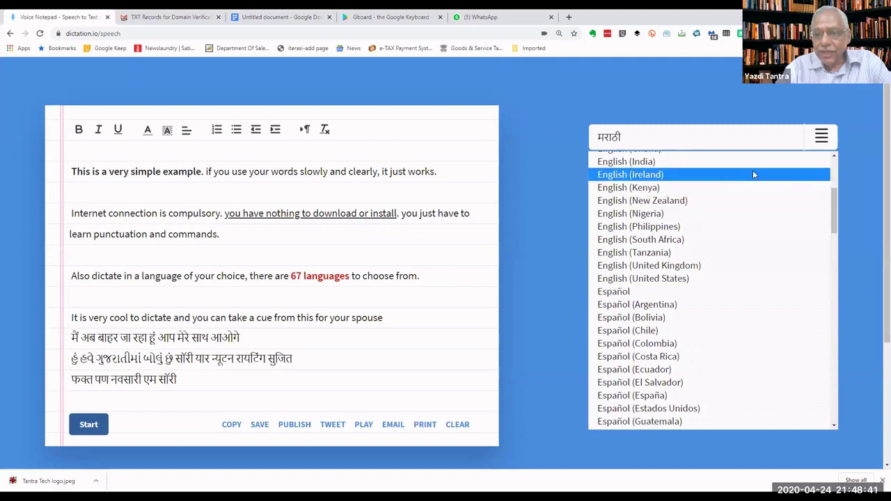
{"action": "scroll", "coordinate": [742, 164], "scroll_direction": "up", "scroll_amount": 3}
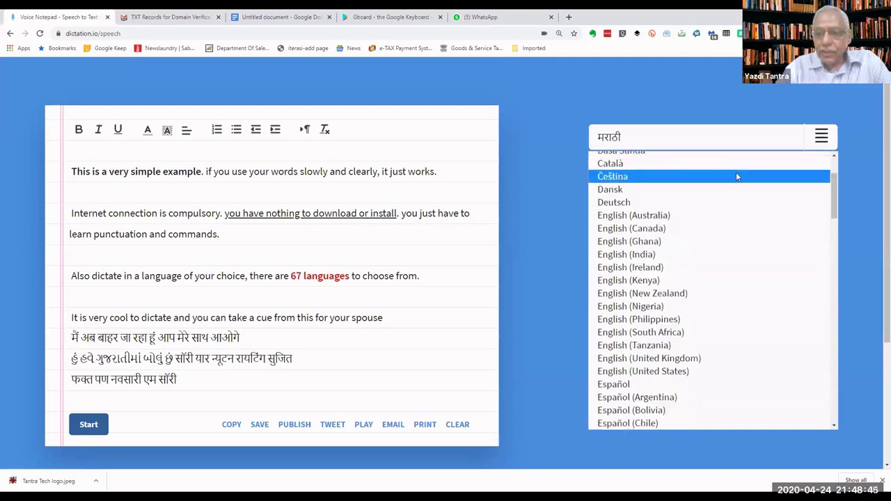
{"action": "left_click", "coordinate": [695, 257]}
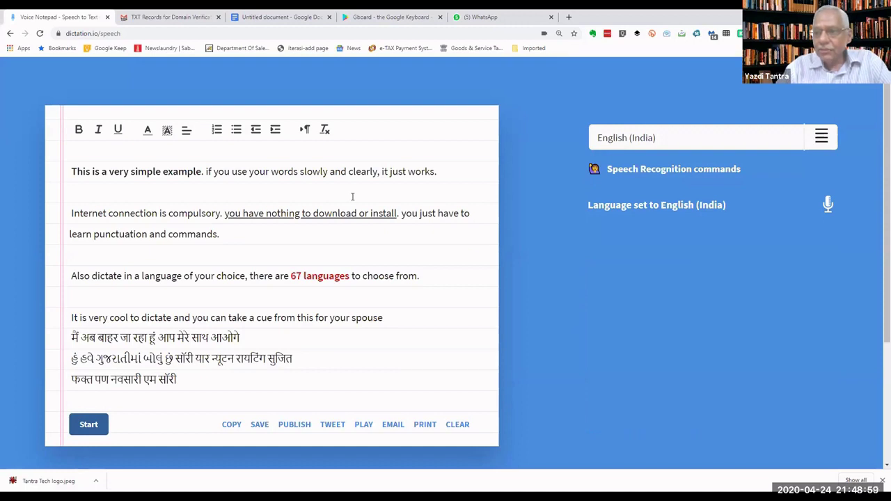
{"action": "left_click", "coordinate": [772, 138]}
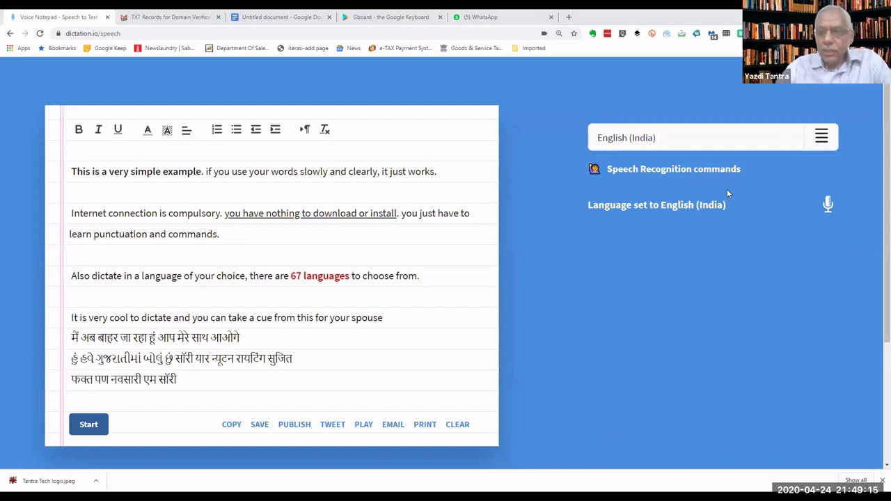
Open the English speech recognition commands reference, review the common commands and show the smileys commands.
{"action": "left_click", "coordinate": [641, 174]}
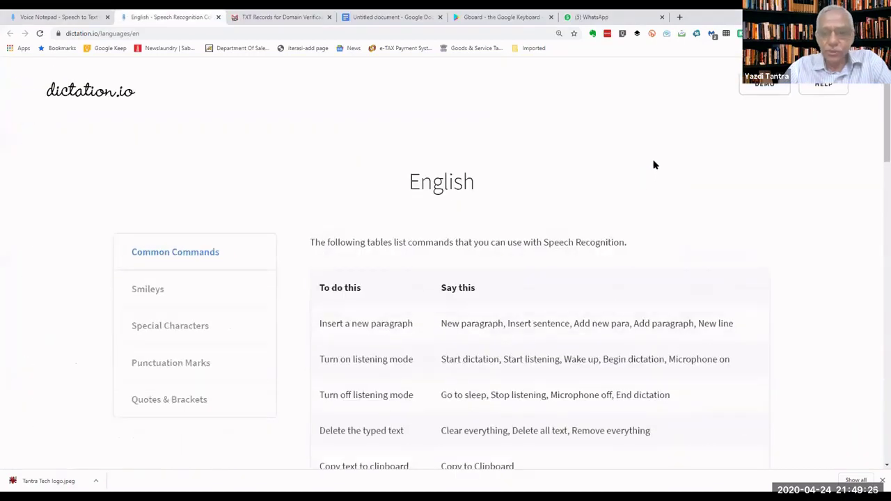
{"action": "scroll", "coordinate": [653, 165], "scroll_direction": "down", "scroll_amount": 2}
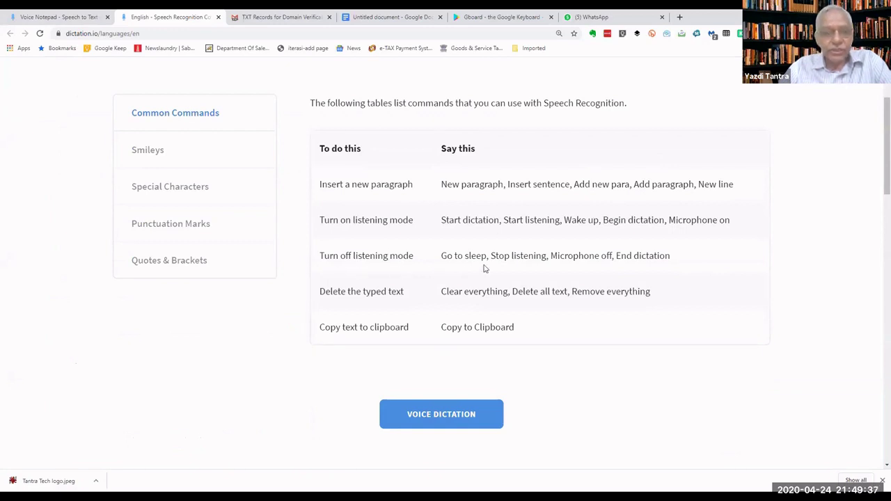
{"action": "left_click", "coordinate": [144, 153]}
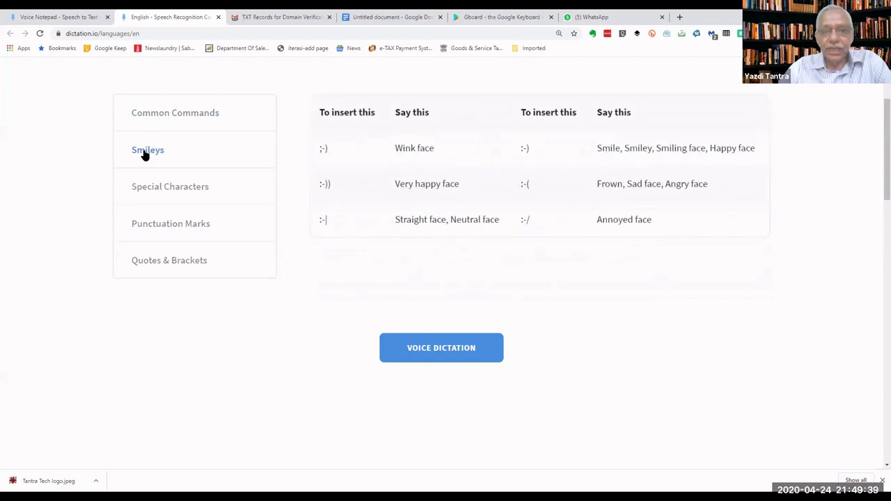
Review the voice commands for special characters, punctuation marks, and quotes and brackets, and close the commands reference.
{"action": "left_click", "coordinate": [153, 189]}
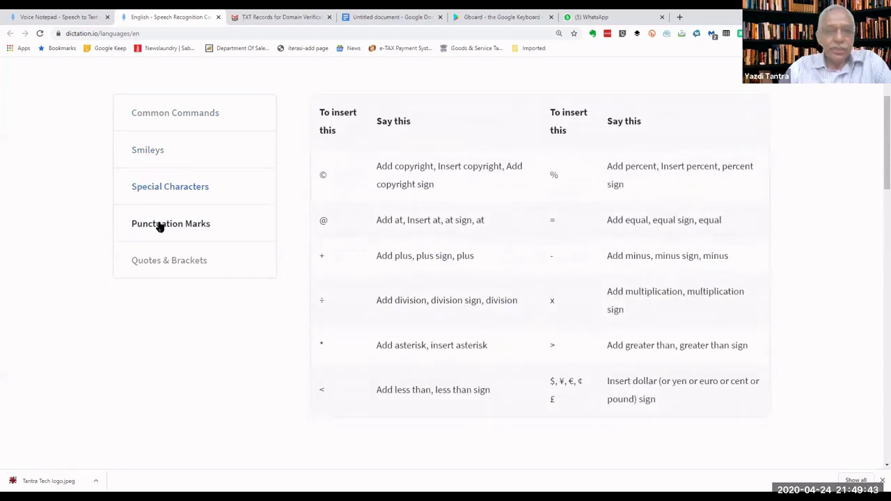
{"action": "left_click", "coordinate": [158, 225]}
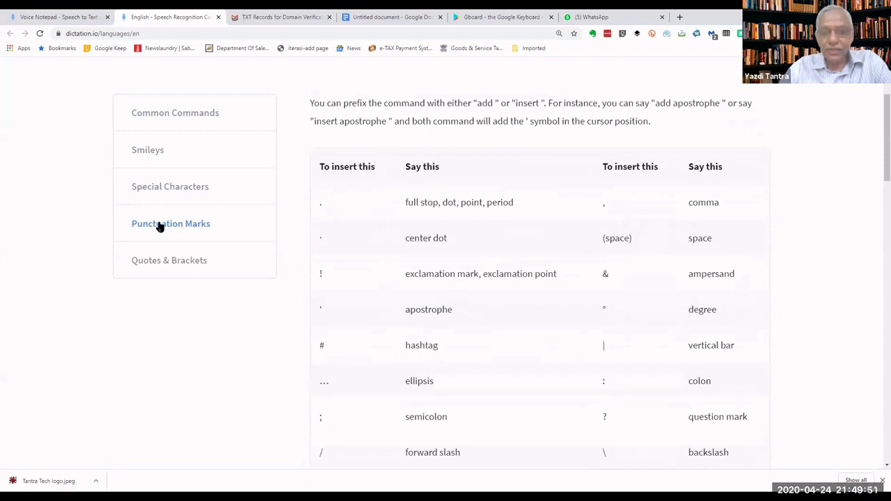
{"action": "left_click", "coordinate": [173, 263]}
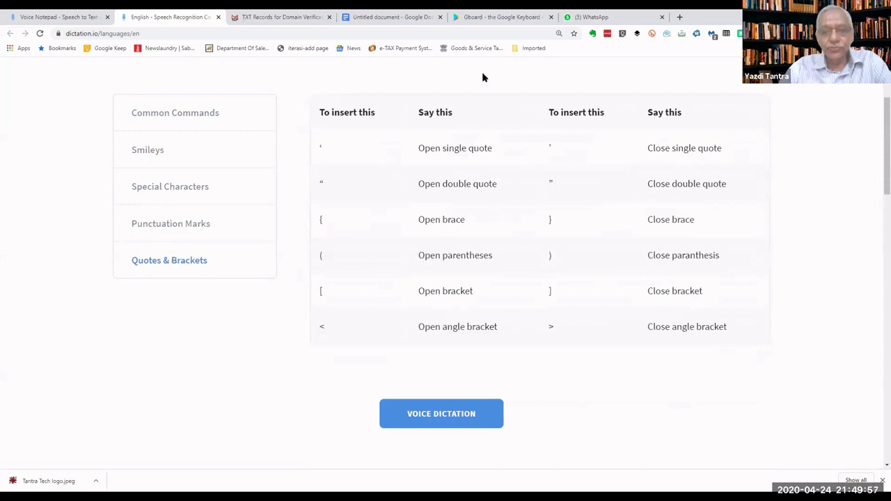
{"action": "right_click", "coordinate": [229, 268]}
{"action": "left_click", "coordinate": [154, 302]}
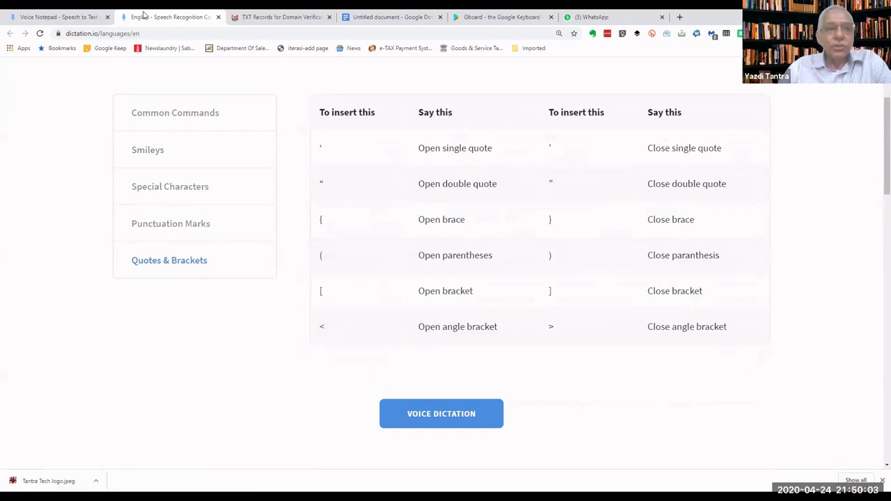
{"action": "left_click", "coordinate": [217, 16]}
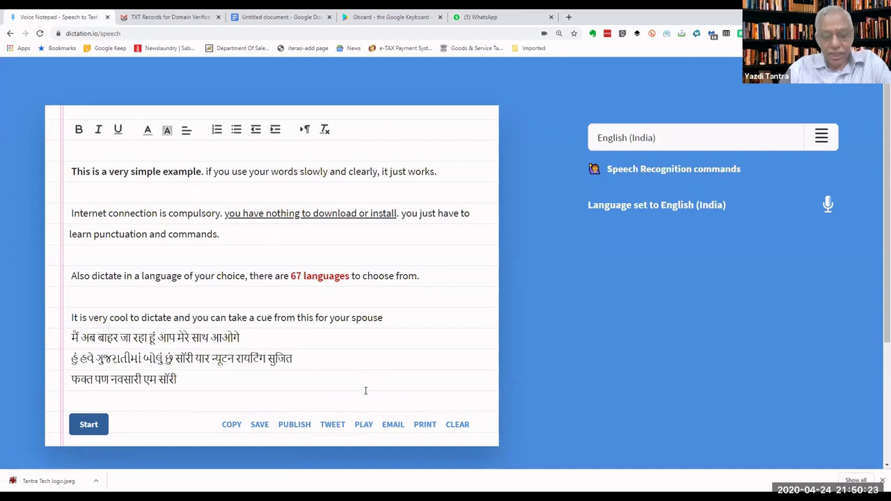
Have the dictated note read aloud at the preset voice, pitch and speed, and close the playback dialog after stopping it.
{"action": "left_click", "coordinate": [364, 426]}
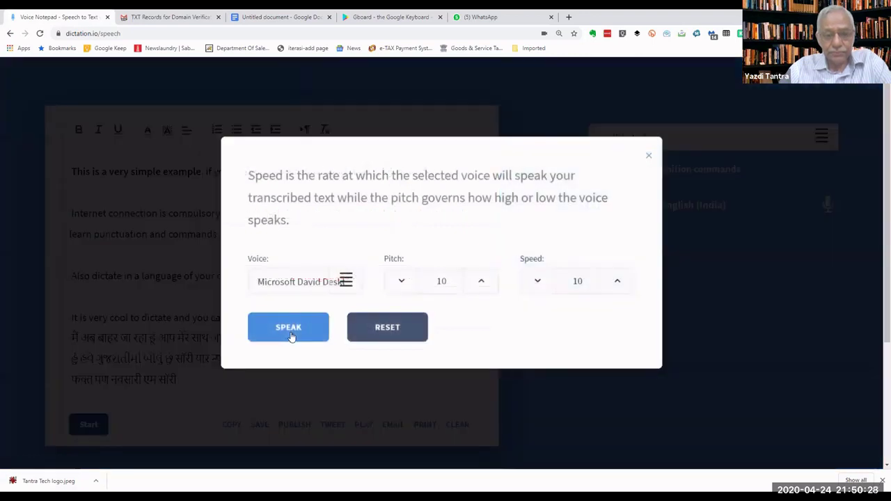
{"action": "left_click", "coordinate": [292, 336]}
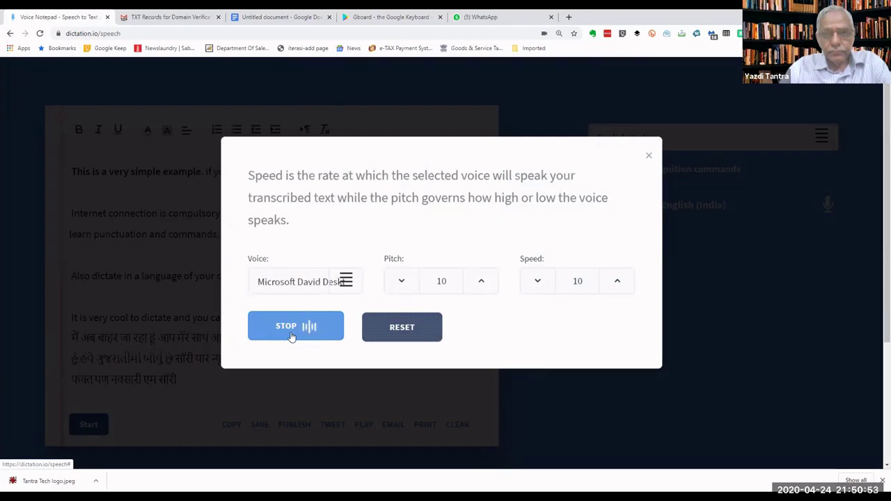
{"action": "left_click", "coordinate": [291, 336]}
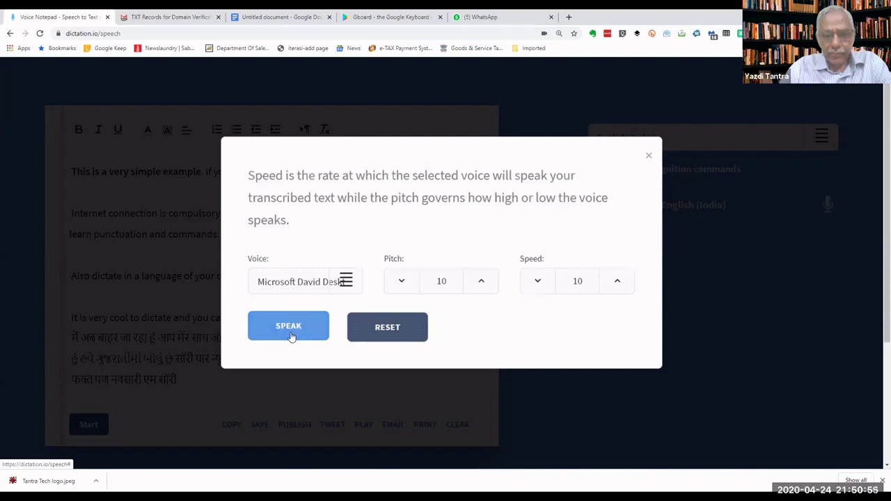
{"action": "left_click", "coordinate": [647, 156]}
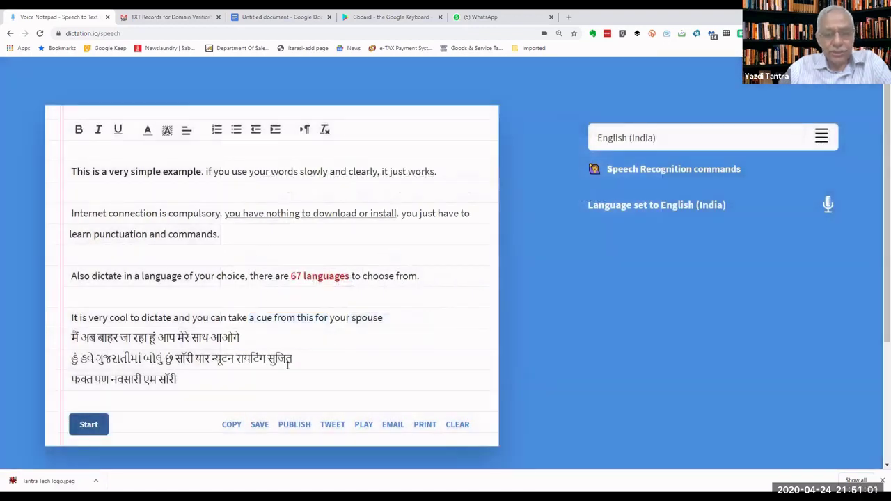
Delete the Hindi and Gujarati lines below the English text in the dictation notepad.
{"action": "left_click_drag", "start_coordinate": [215, 380], "coordinate": [65, 336]}
{"action": "key", "text": "Delete"}
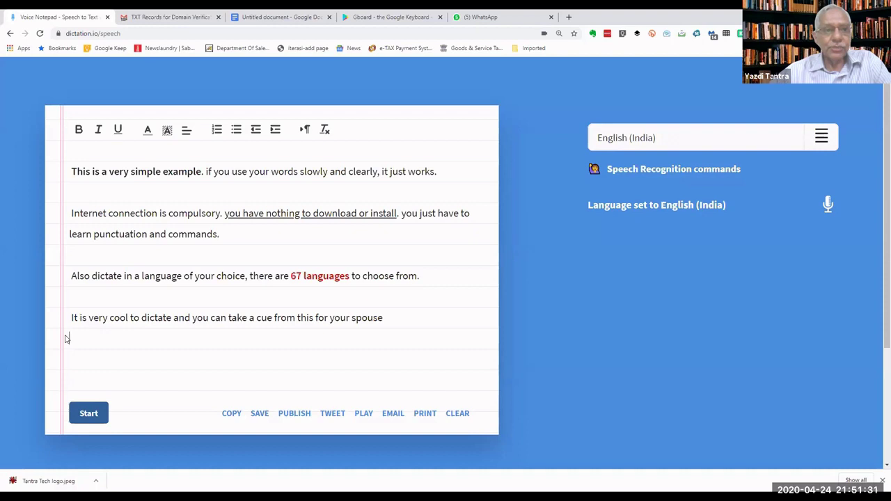
Shorten the page address to dictation.io and load the site's home page.
{"action": "left_click", "coordinate": [132, 32]}
{"action": "left_click", "coordinate": [138, 32]}
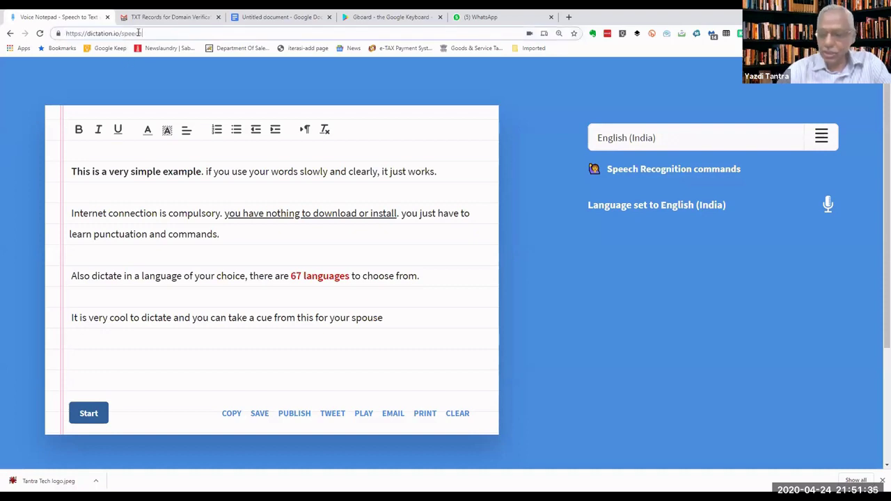
{"action": "key", "text": "BackSpace"}
{"action": "key", "text": "BackSpace"}
{"action": "key", "text": "BackSpace"}
{"action": "key", "text": "BackSpace"}
{"action": "key", "text": "BackSpace"}
{"action": "key", "text": "BackSpace"}
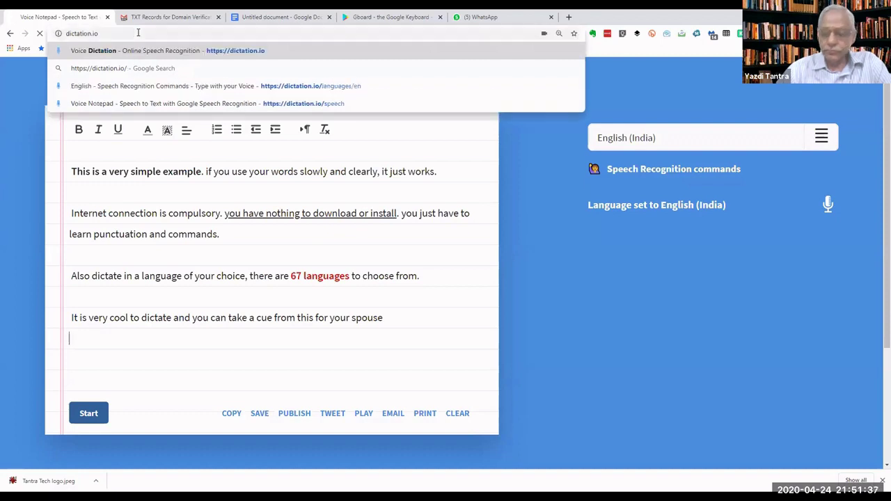
{"action": "key", "text": "Return"}
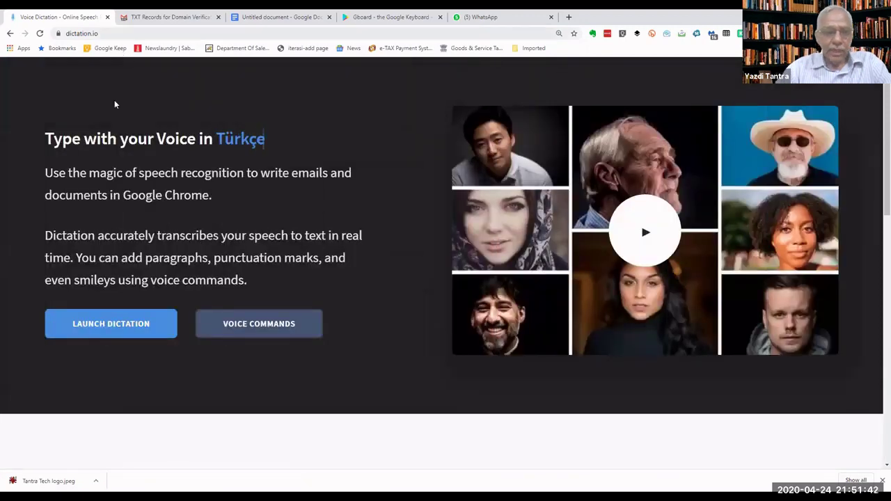
Launch the dictation notepad from the home page and clear all of its text.
{"action": "left_click", "coordinate": [126, 331]}
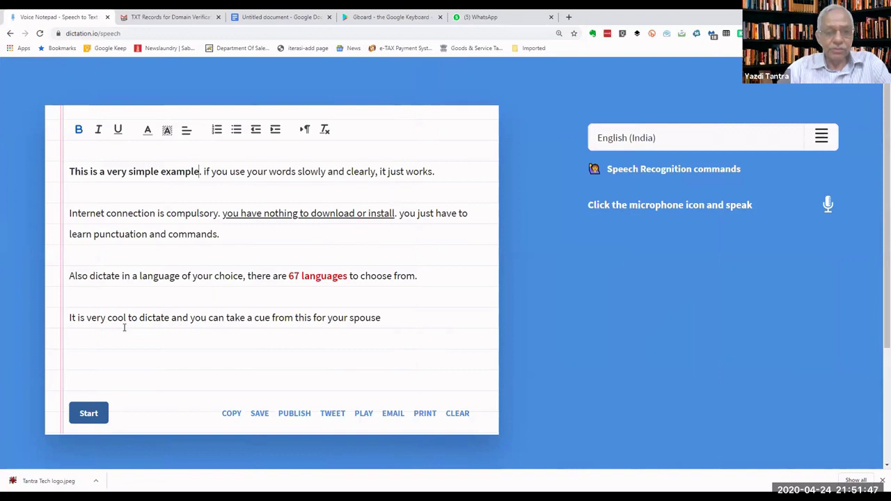
{"action": "left_click", "coordinate": [457, 413]}
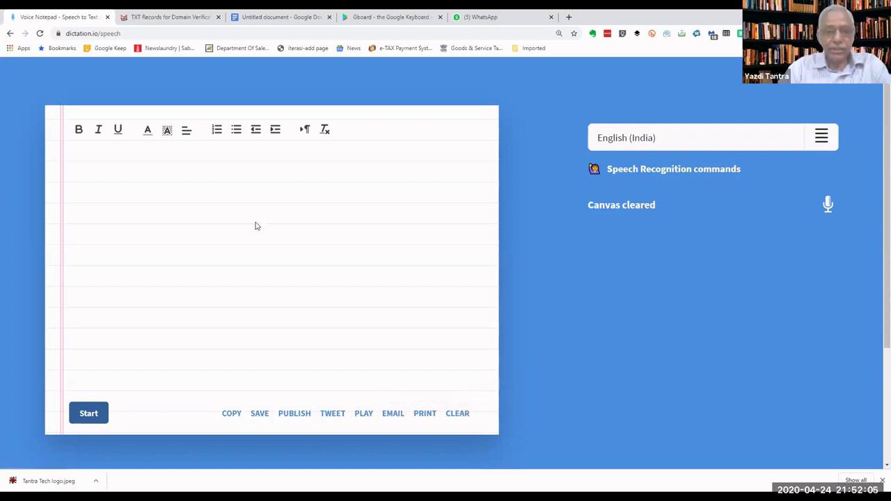
{"action": "left_click", "coordinate": [221, 181]}
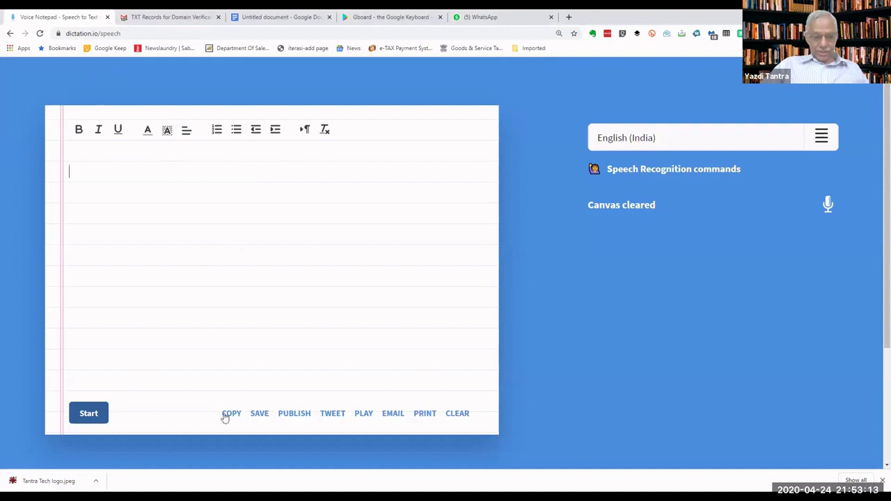
Switch to the new Gmail message and delete the pasted dictation text above the signature.
{"action": "left_click", "coordinate": [174, 17]}
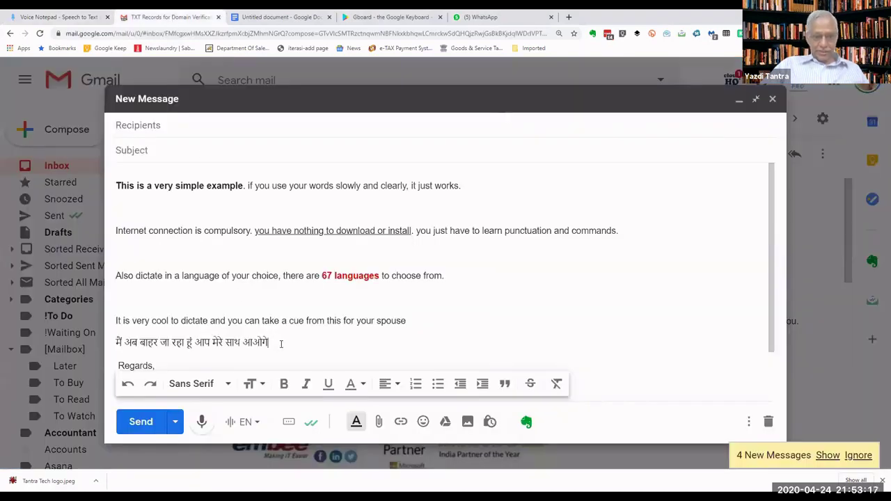
{"action": "left_click_drag", "start_coordinate": [282, 343], "coordinate": [115, 184]}
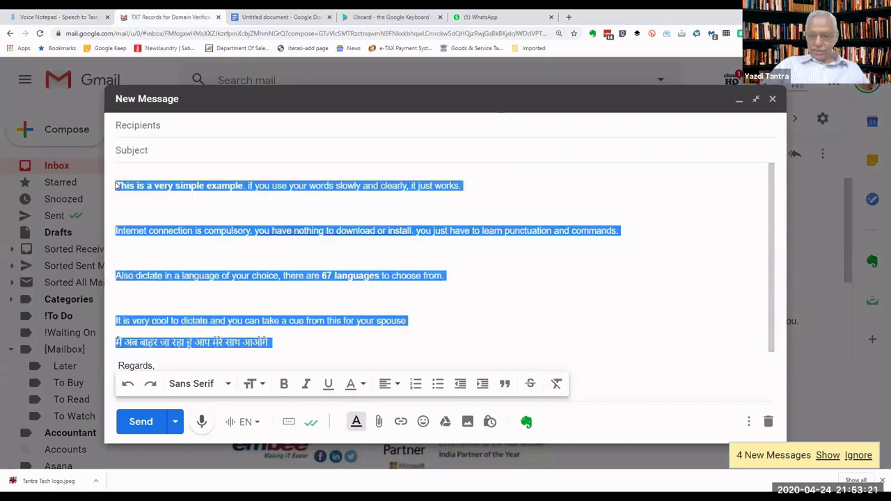
{"action": "key", "text": "Delete"}
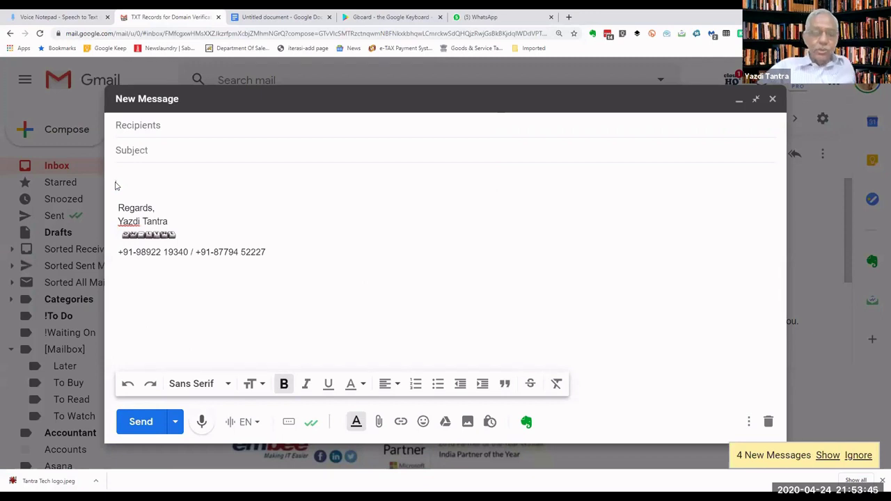
{"action": "left_click", "coordinate": [116, 185]}
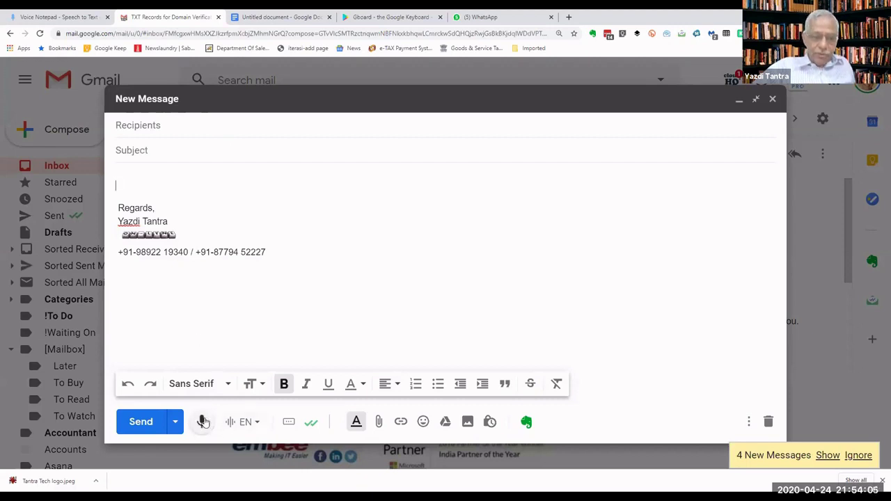
Set the voice typing language of the email to English - India.
{"action": "left_click", "coordinate": [256, 423]}
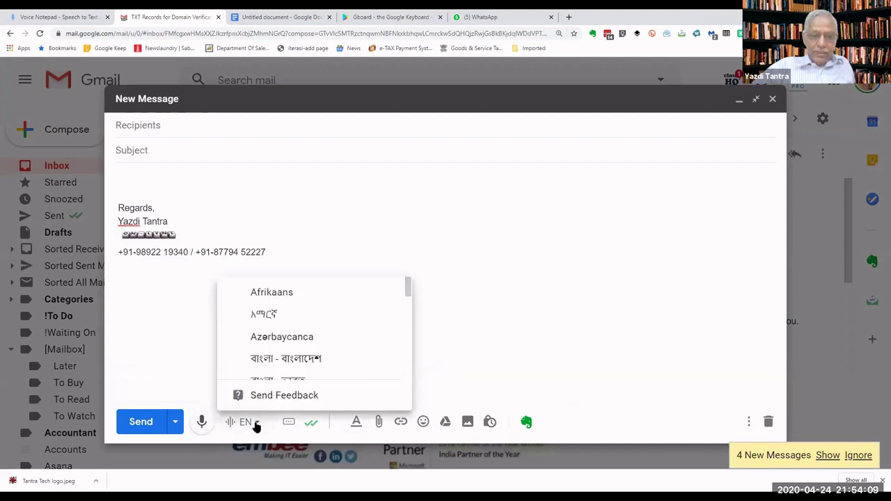
{"action": "scroll", "coordinate": [316, 301], "scroll_direction": "down", "scroll_amount": 6}
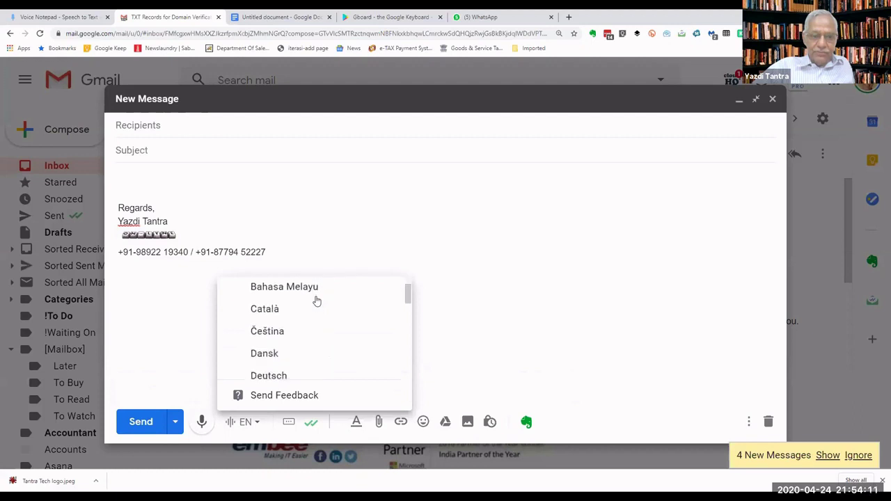
{"action": "scroll", "coordinate": [317, 300], "scroll_direction": "down", "scroll_amount": 8}
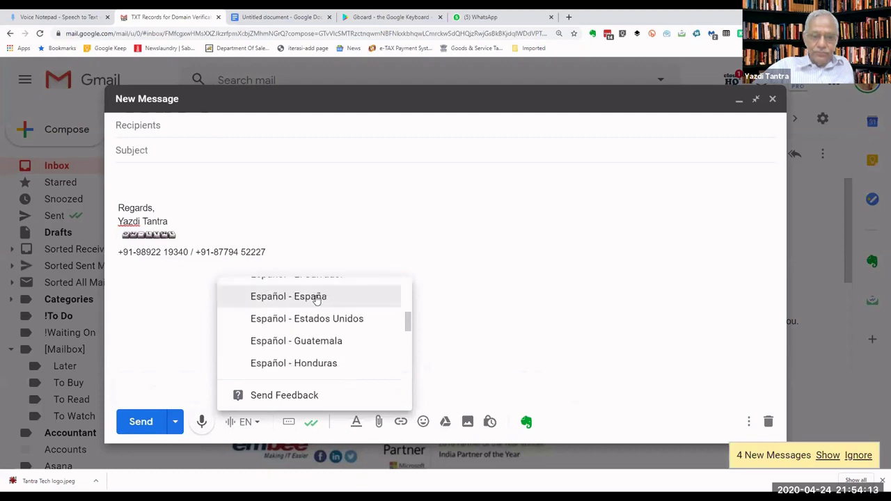
{"action": "left_click", "coordinate": [329, 243]}
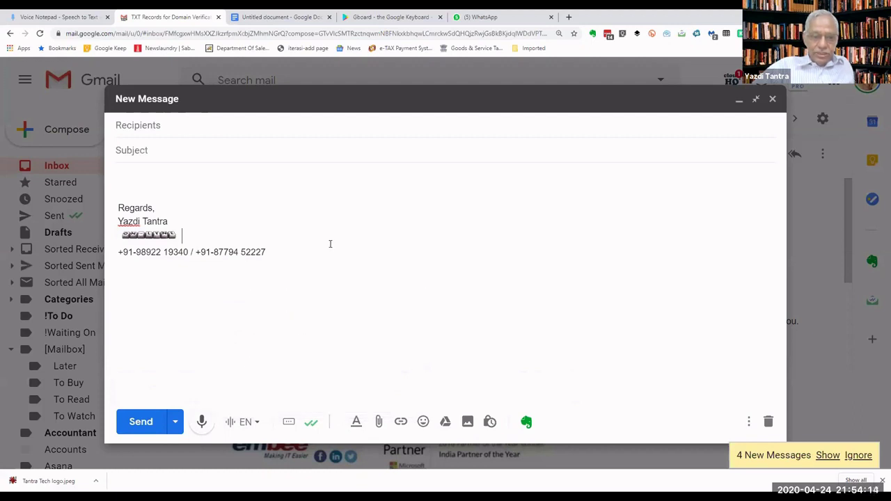
{"action": "left_click", "coordinate": [258, 422]}
{"action": "scroll", "coordinate": [346, 331], "scroll_direction": "down", "scroll_amount": 5}
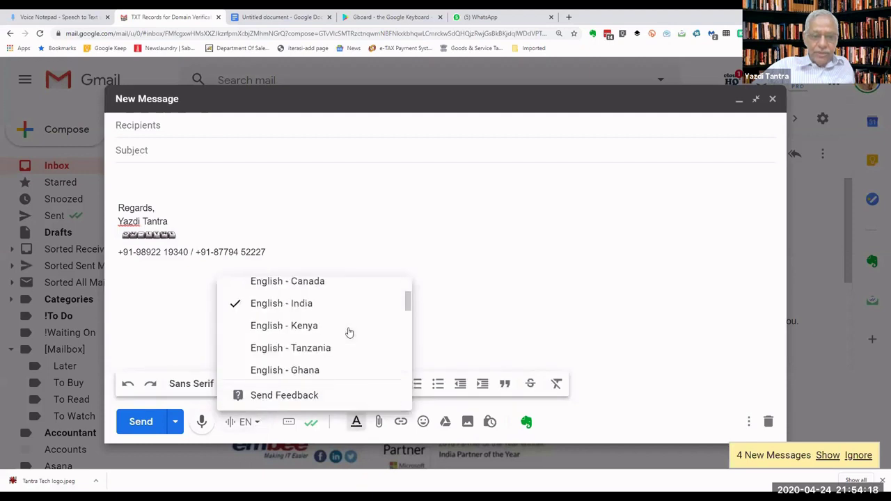
{"action": "left_click", "coordinate": [289, 304]}
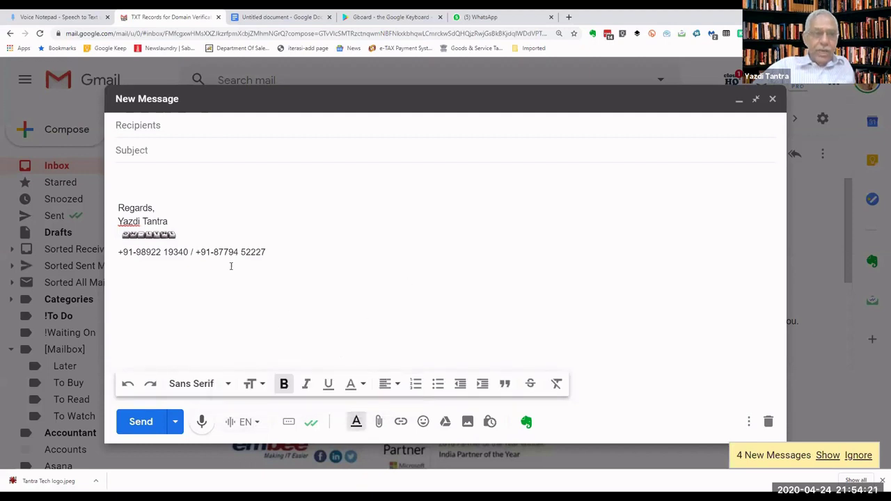
Dictate a four-line message above the signature, from "The car is leaving by 7:00 p.m." to "this is really cool ok".
{"action": "left_click", "coordinate": [143, 177]}
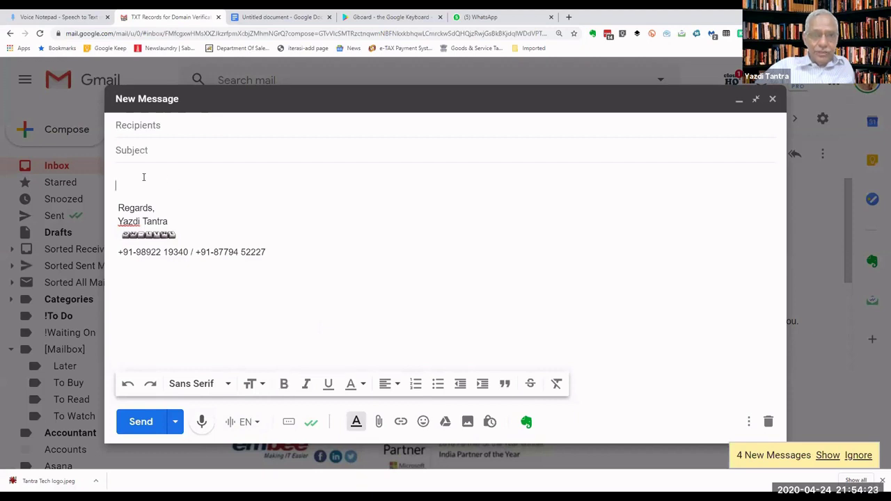
{"action": "left_click", "coordinate": [201, 423]}
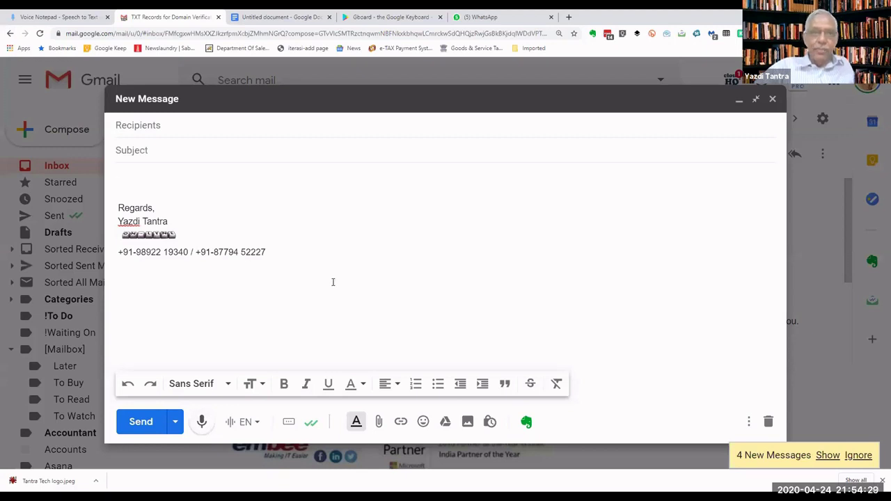
{"action": "left_click", "coordinate": [201, 423]}
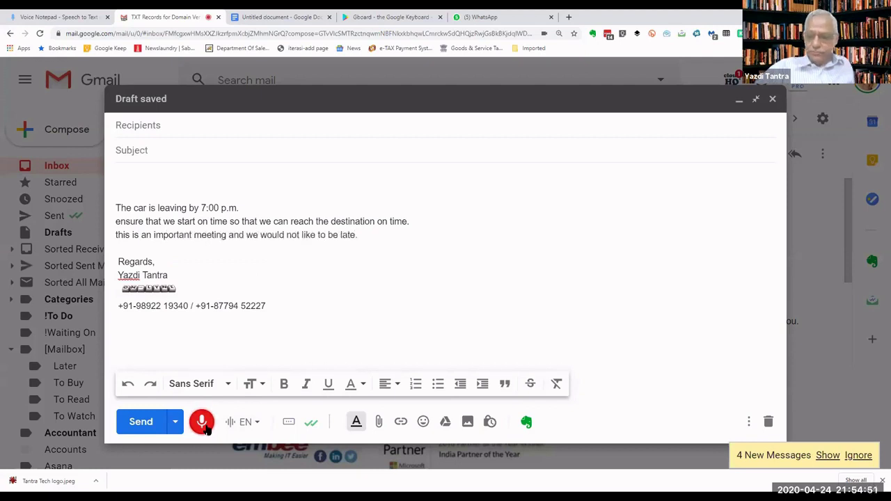
{"action": "left_click", "coordinate": [205, 425]}
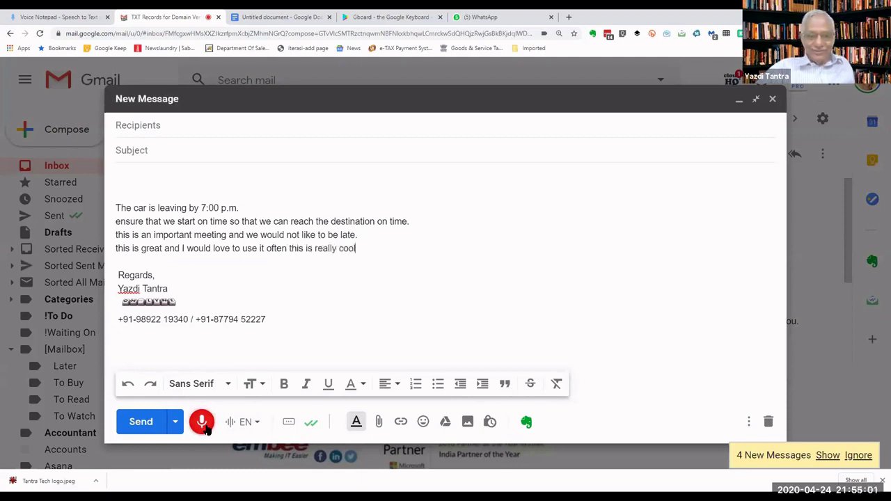
{"action": "left_click", "coordinate": [202, 430]}
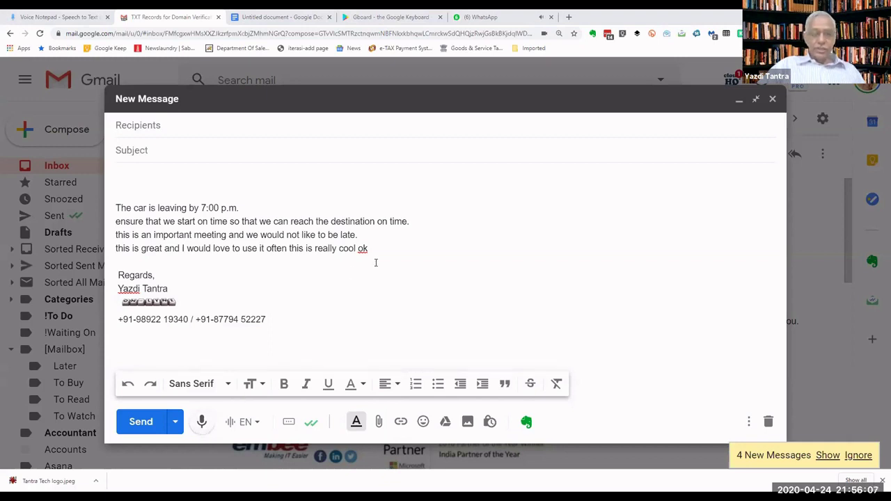
Delete the four dictated English lines from the email body, keeping the signature.
{"action": "left_click_drag", "start_coordinate": [380, 247], "coordinate": [104, 200]}
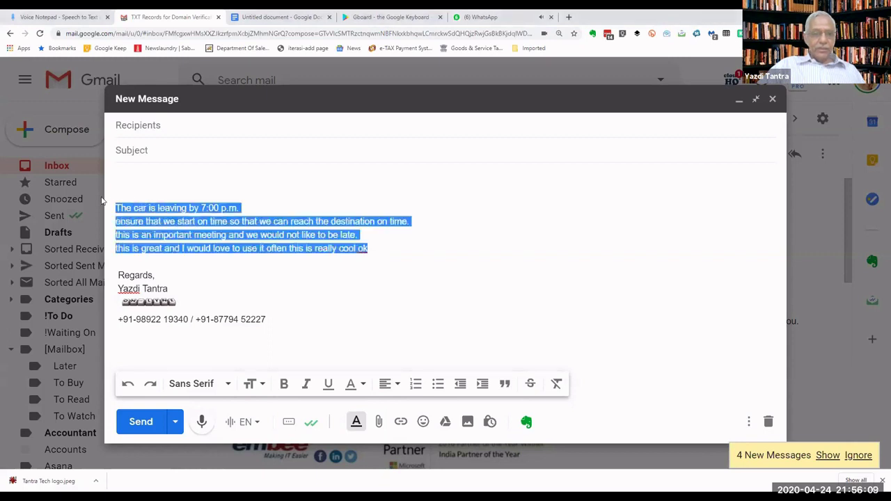
{"action": "key", "text": "BackSpace"}
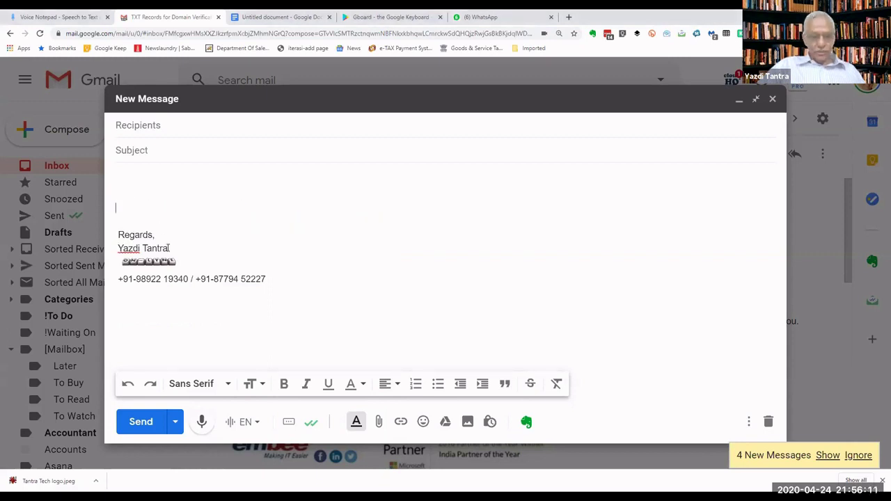
Look through the voice typing languages offered for the email, from Afrikaans down to the Cyrillic-script languages such as Русский.
{"action": "left_click", "coordinate": [256, 422]}
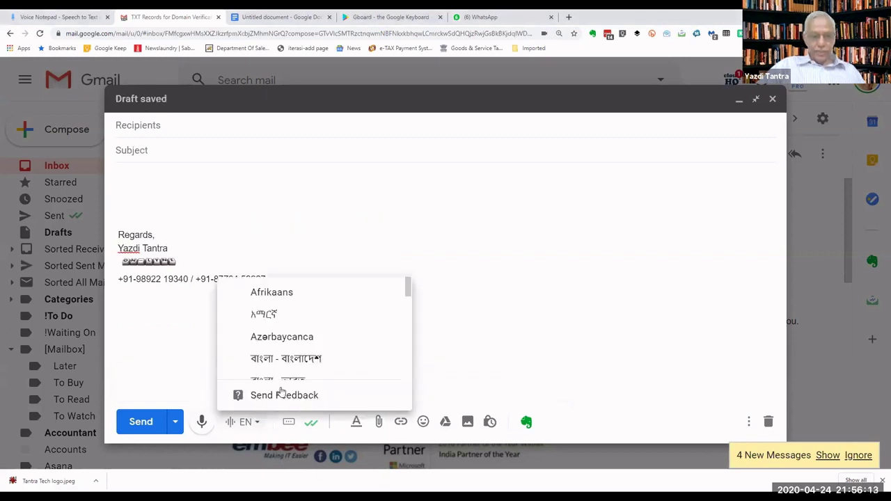
{"action": "scroll", "coordinate": [311, 333], "scroll_direction": "down", "scroll_amount": 3}
{"action": "scroll", "coordinate": [310, 333], "scroll_direction": "down", "scroll_amount": 6}
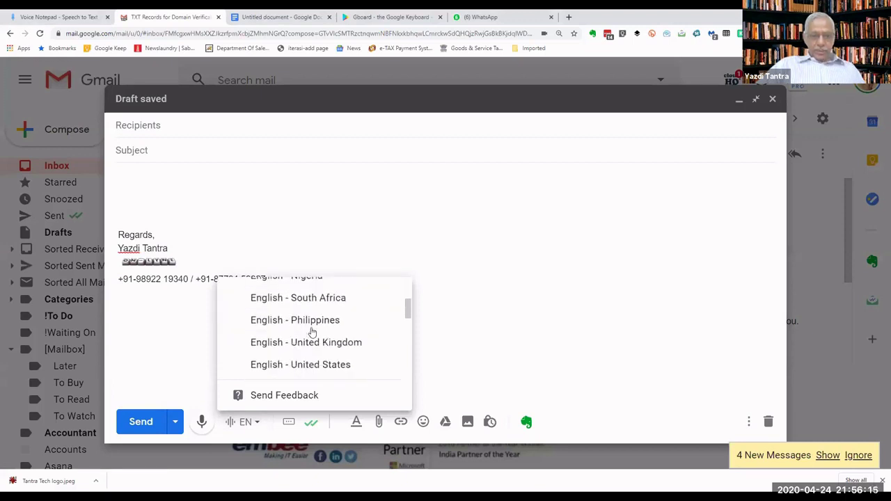
{"action": "scroll", "coordinate": [312, 334], "scroll_direction": "down", "scroll_amount": 8}
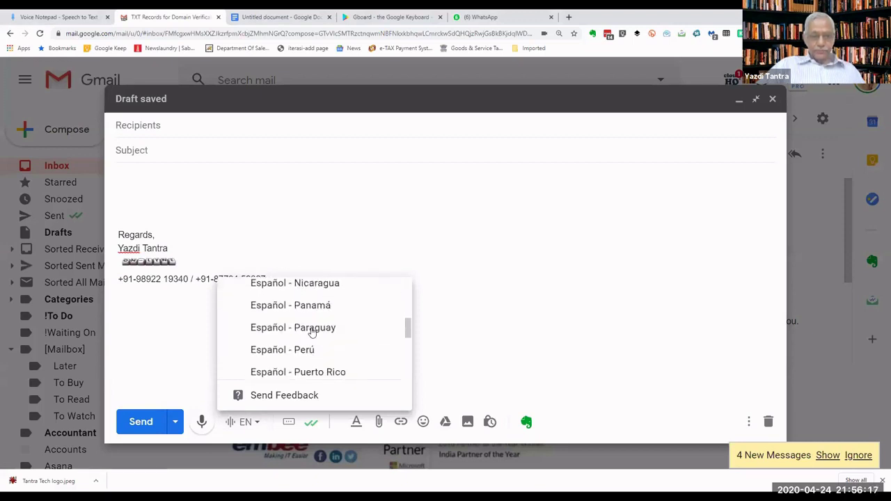
{"action": "scroll", "coordinate": [311, 333], "scroll_direction": "down", "scroll_amount": 4}
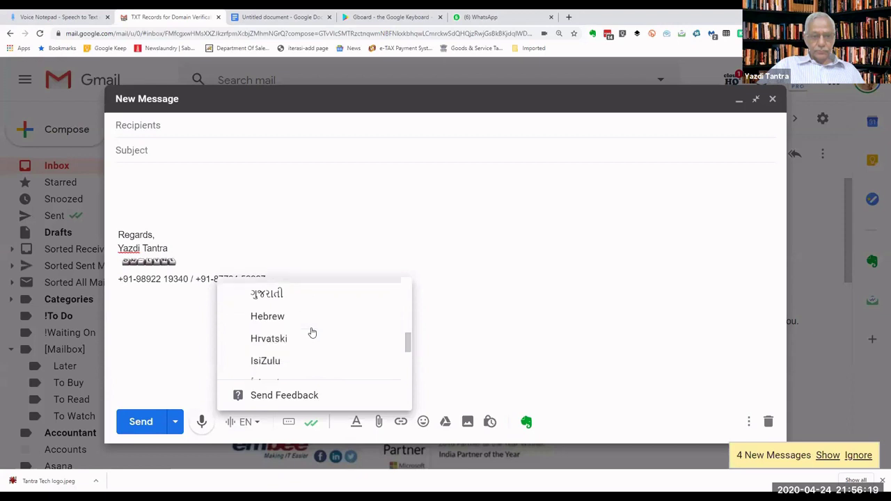
{"action": "scroll", "coordinate": [312, 333], "scroll_direction": "down", "scroll_amount": 5}
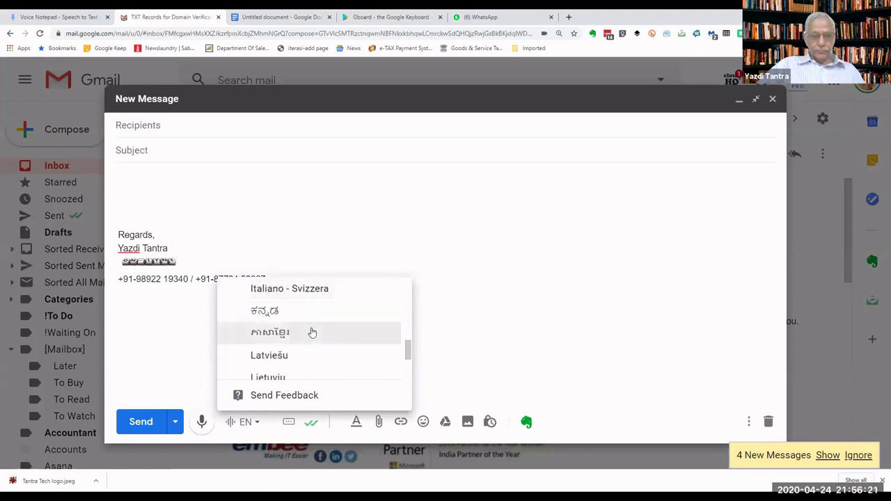
{"action": "scroll", "coordinate": [312, 333], "scroll_direction": "down", "scroll_amount": 6}
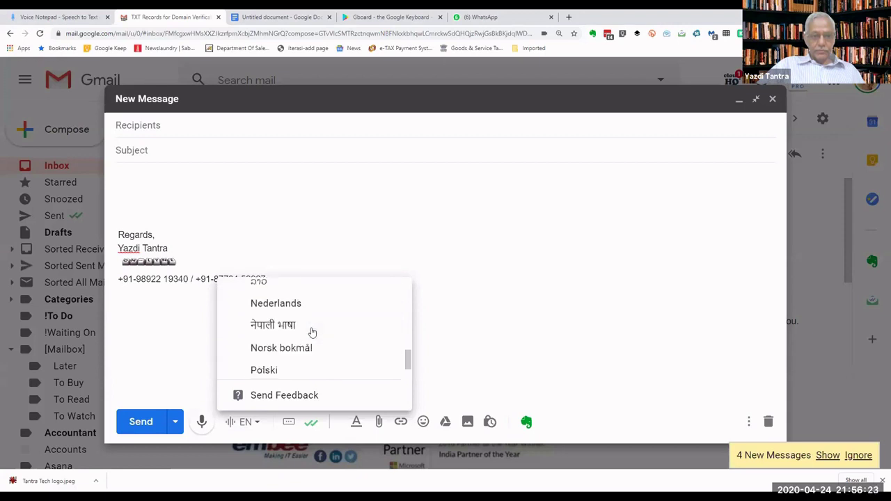
{"action": "scroll", "coordinate": [312, 334], "scroll_direction": "down", "scroll_amount": 2}
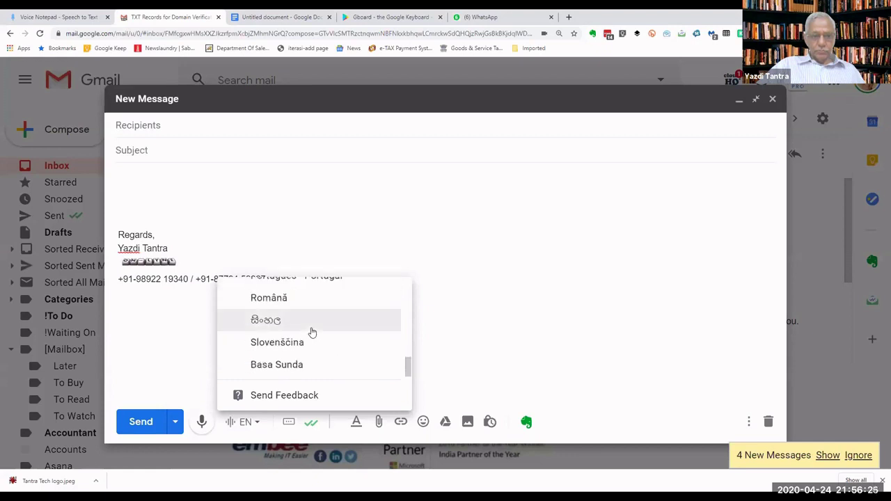
{"action": "scroll", "coordinate": [311, 333], "scroll_direction": "up", "scroll_amount": 6}
{"action": "scroll", "coordinate": [312, 333], "scroll_direction": "up", "scroll_amount": 5}
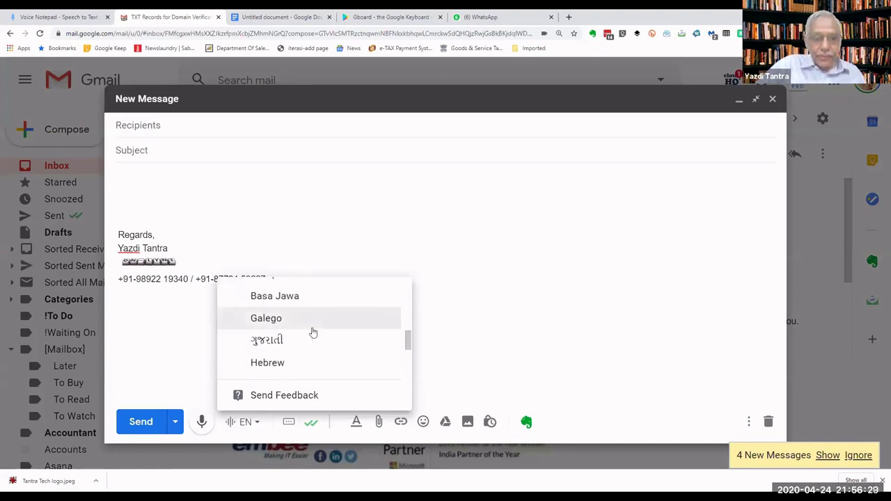
{"action": "scroll", "coordinate": [317, 327], "scroll_direction": "up", "scroll_amount": 2}
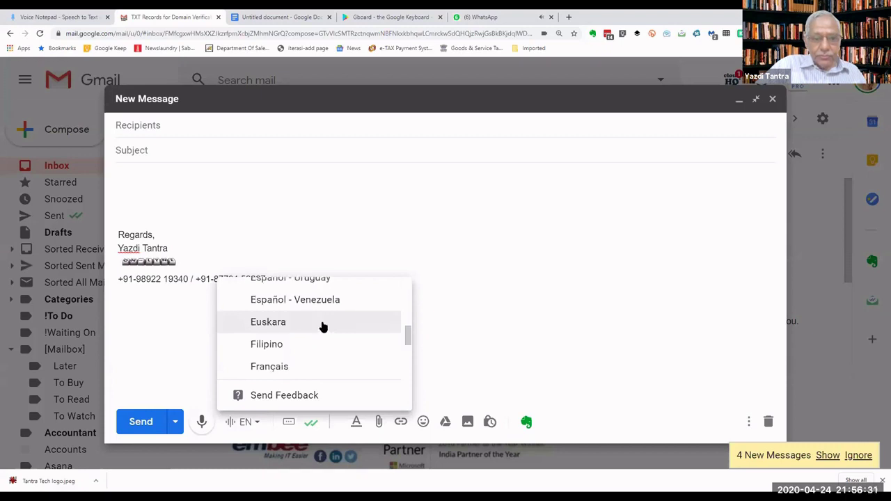
{"action": "scroll", "coordinate": [320, 324], "scroll_direction": "up", "scroll_amount": 3}
{"action": "scroll", "coordinate": [321, 326], "scroll_direction": "down", "scroll_amount": 4}
{"action": "scroll", "coordinate": [322, 327], "scroll_direction": "down", "scroll_amount": 5}
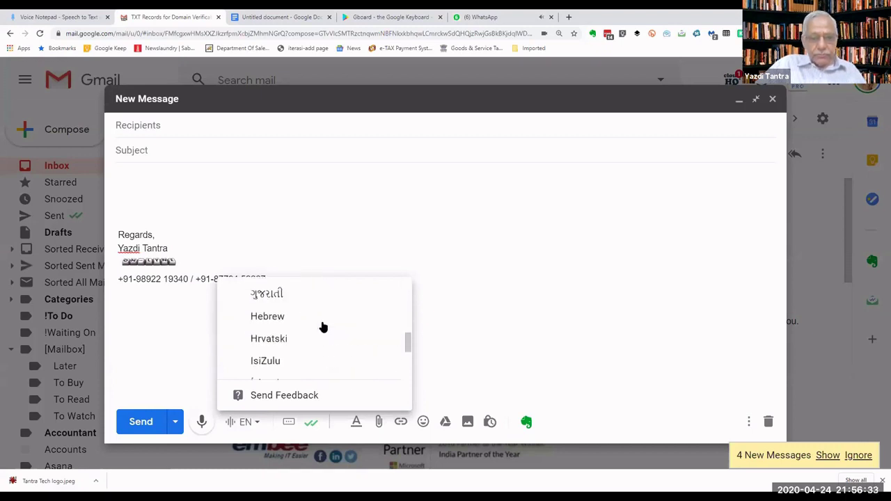
{"action": "scroll", "coordinate": [322, 327], "scroll_direction": "down", "scroll_amount": 4}
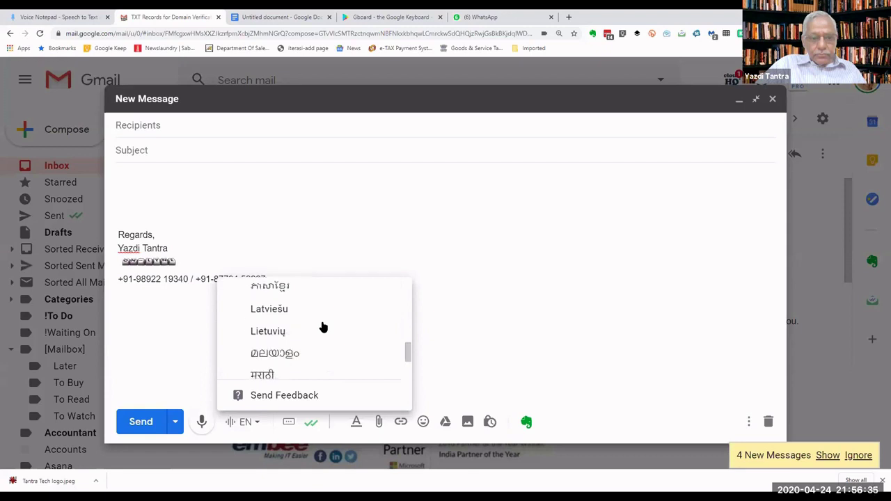
{"action": "scroll", "coordinate": [322, 327], "scroll_direction": "up", "scroll_amount": 2}
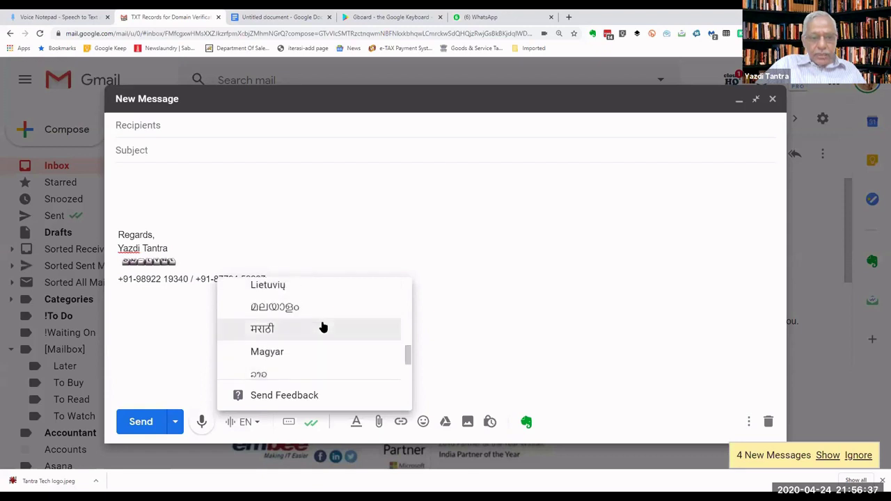
{"action": "scroll", "coordinate": [322, 328], "scroll_direction": "down", "scroll_amount": 5}
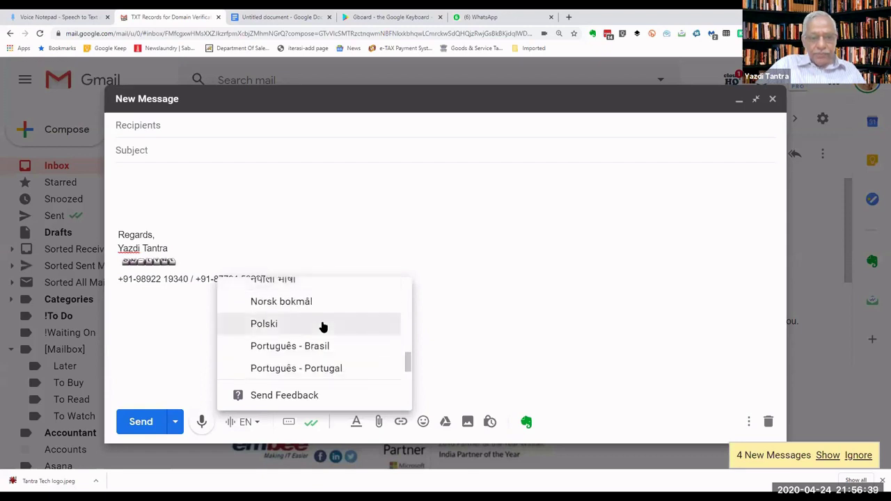
{"action": "scroll", "coordinate": [322, 327], "scroll_direction": "down", "scroll_amount": 5}
{"action": "scroll", "coordinate": [322, 327], "scroll_direction": "down", "scroll_amount": 5}
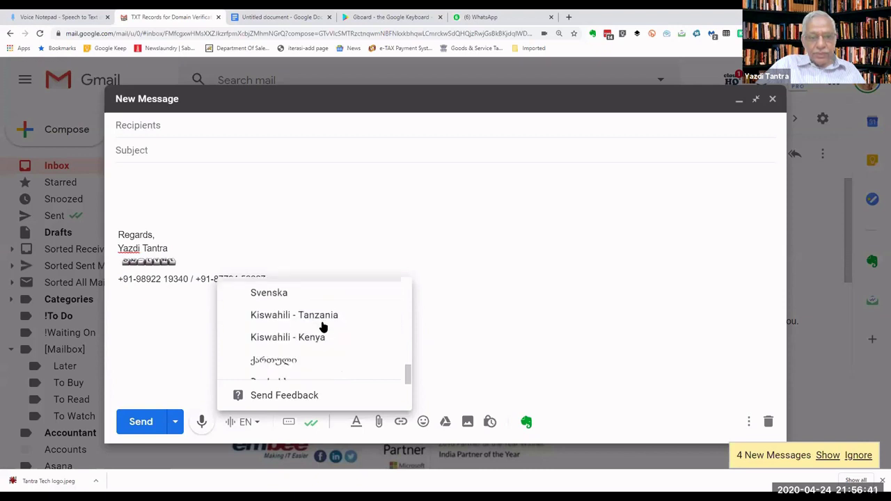
{"action": "scroll", "coordinate": [322, 328], "scroll_direction": "down", "scroll_amount": 5}
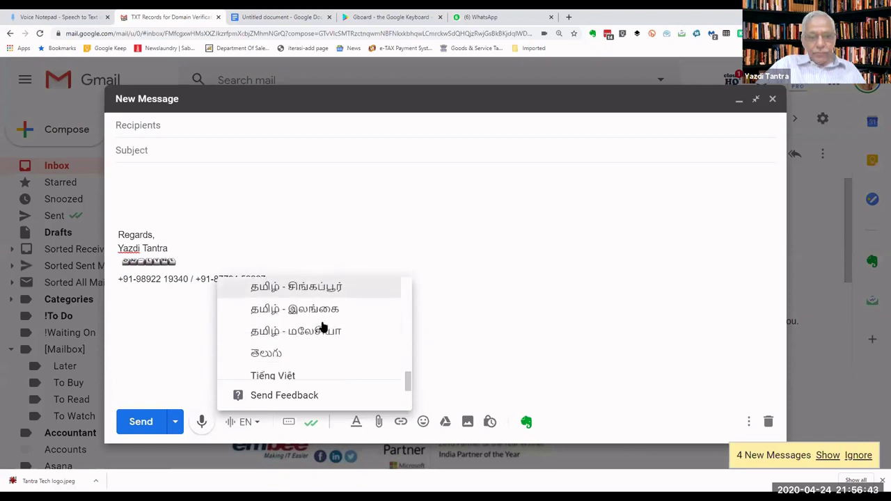
{"action": "scroll", "coordinate": [322, 327], "scroll_direction": "down", "scroll_amount": 2}
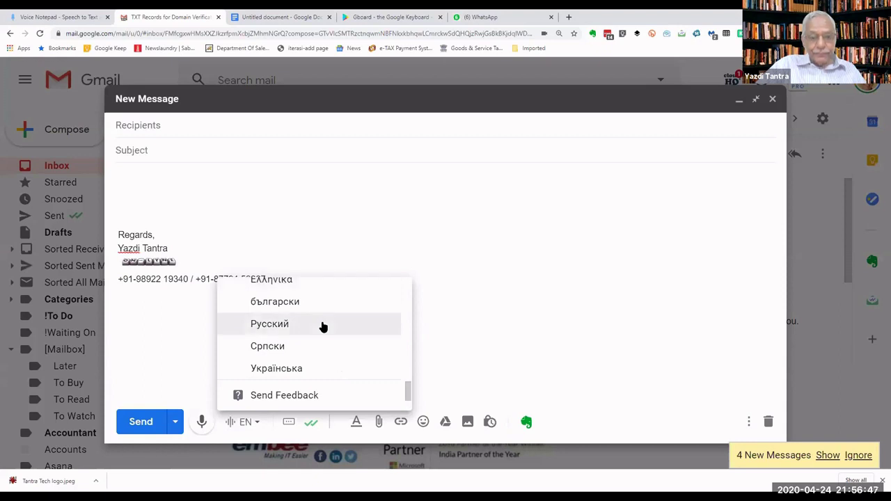
Set the voice typing language of the email to Gujarati (ગુજરાતી).
{"action": "scroll", "coordinate": [322, 327], "scroll_direction": "up", "scroll_amount": 3}
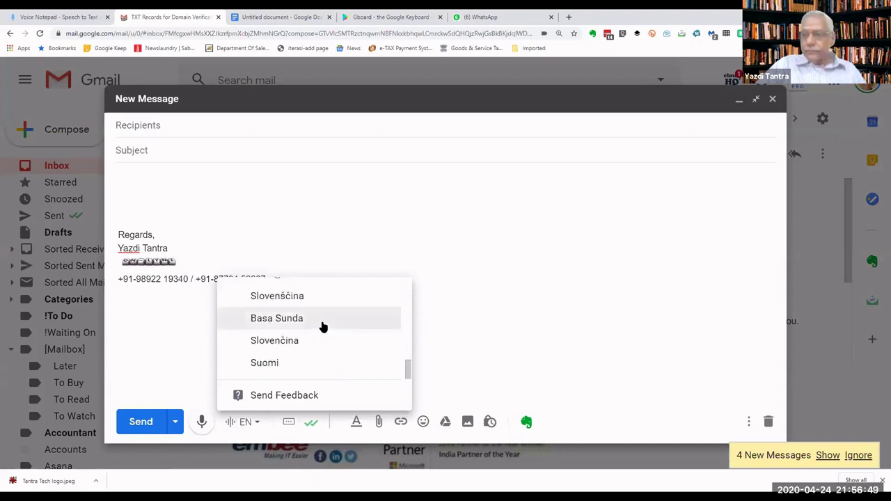
{"action": "scroll", "coordinate": [322, 327], "scroll_direction": "up", "scroll_amount": 3}
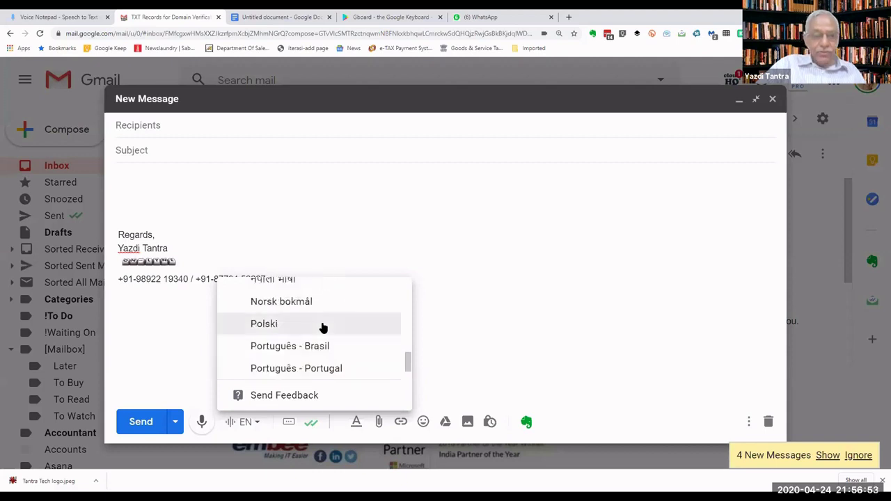
{"action": "scroll", "coordinate": [323, 327], "scroll_direction": "up", "scroll_amount": 1}
{"action": "scroll", "coordinate": [322, 327], "scroll_direction": "up", "scroll_amount": 3}
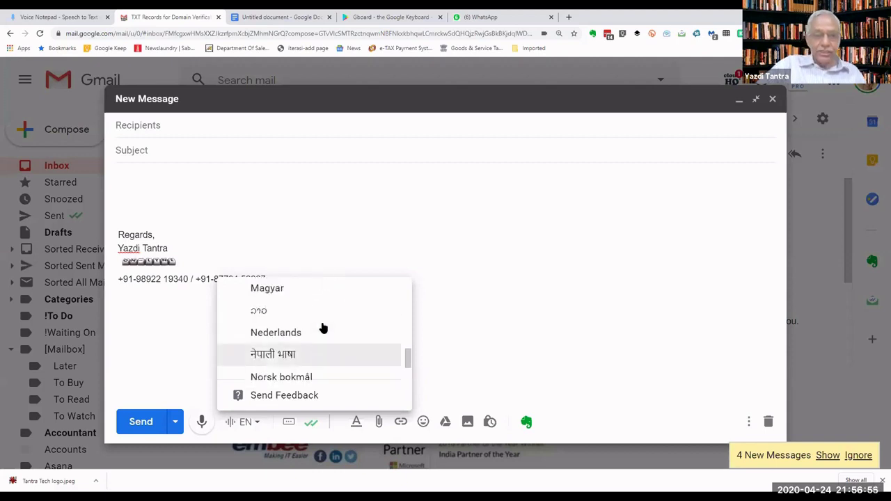
{"action": "scroll", "coordinate": [322, 327], "scroll_direction": "up", "scroll_amount": 5}
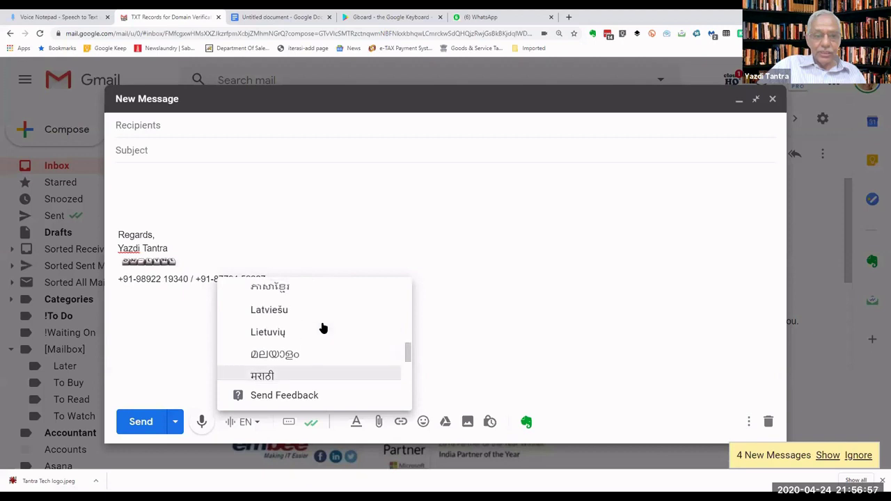
{"action": "scroll", "coordinate": [322, 327], "scroll_direction": "up", "scroll_amount": 3}
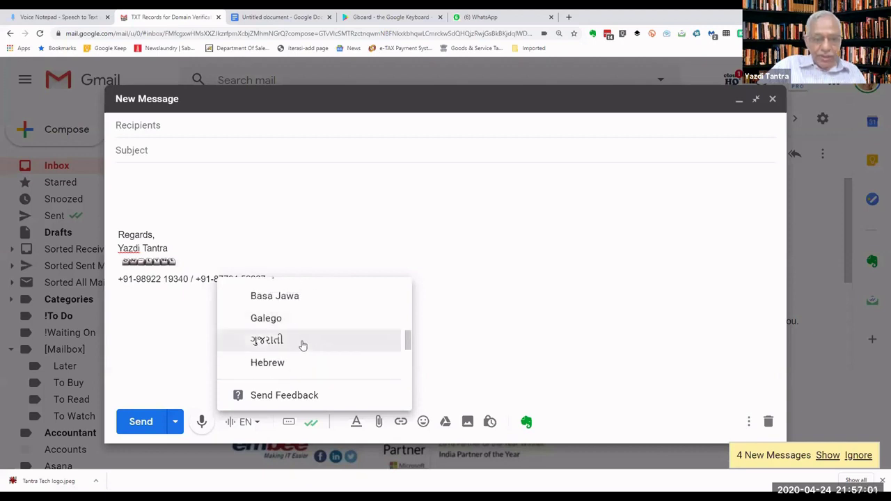
{"action": "left_click", "coordinate": [302, 345]}
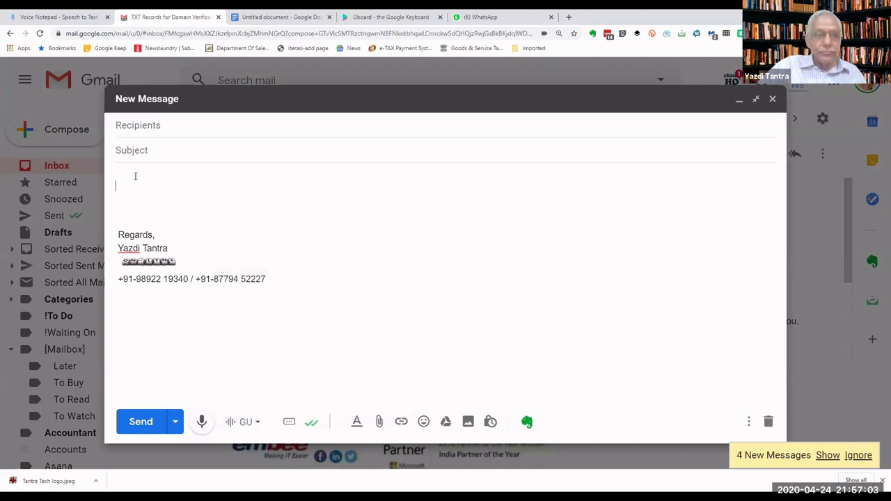
Dictate "હું બહાર જાઉં છું તમે મારી સાથે આવશો ક્યારે જઈશું" above the signature, stop dictation and close the message.
{"action": "left_click", "coordinate": [200, 421]}
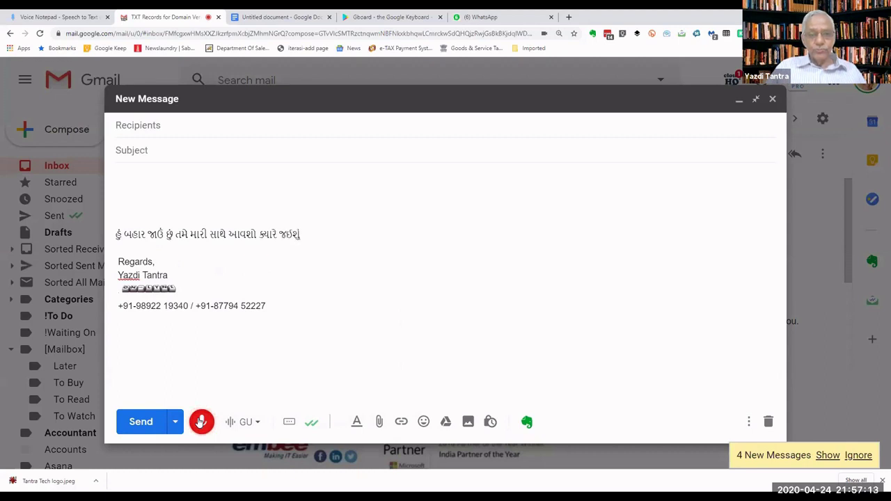
{"action": "left_click", "coordinate": [200, 421]}
{"action": "left_click", "coordinate": [199, 423]}
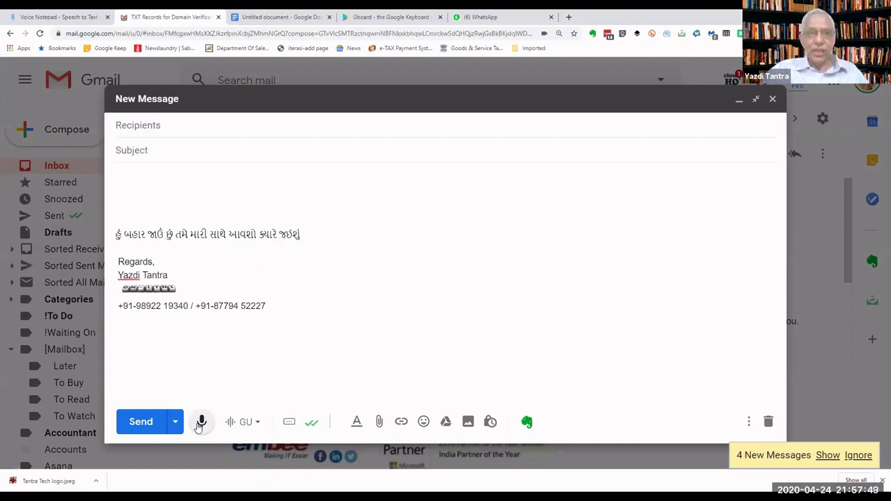
{"action": "left_click", "coordinate": [201, 422]}
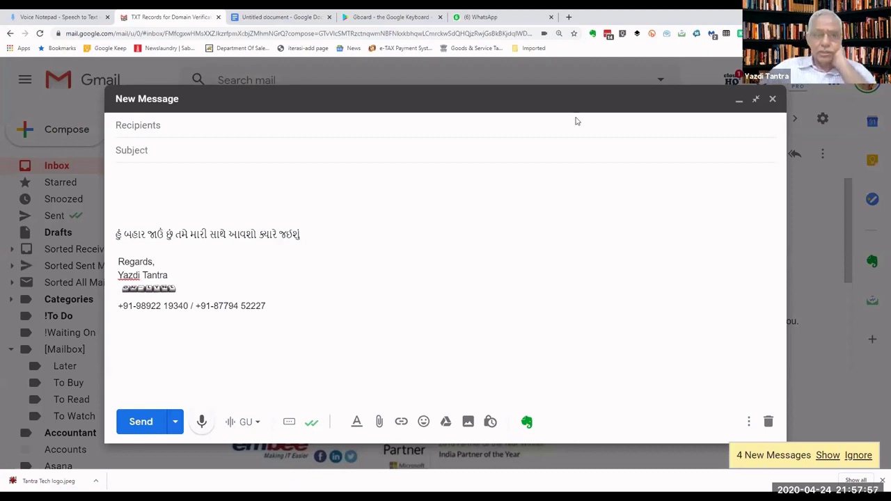
{"action": "left_click", "coordinate": [771, 101]}
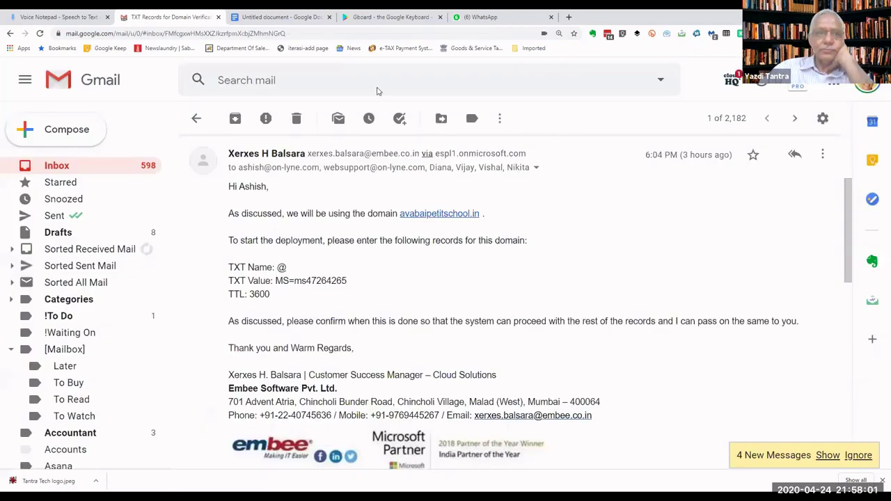
Switch to the untitled Google Docs document, close its voice typing box and open Voice typing again.
{"action": "left_click", "coordinate": [287, 18]}
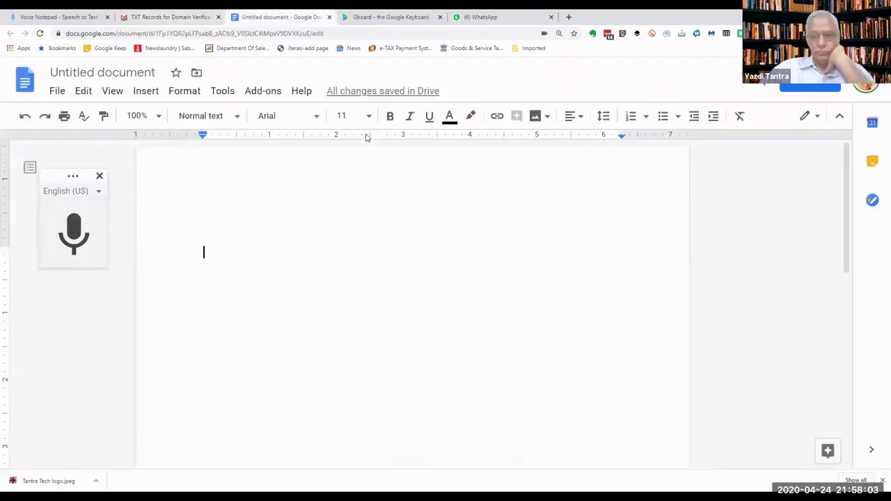
{"action": "left_click", "coordinate": [100, 176]}
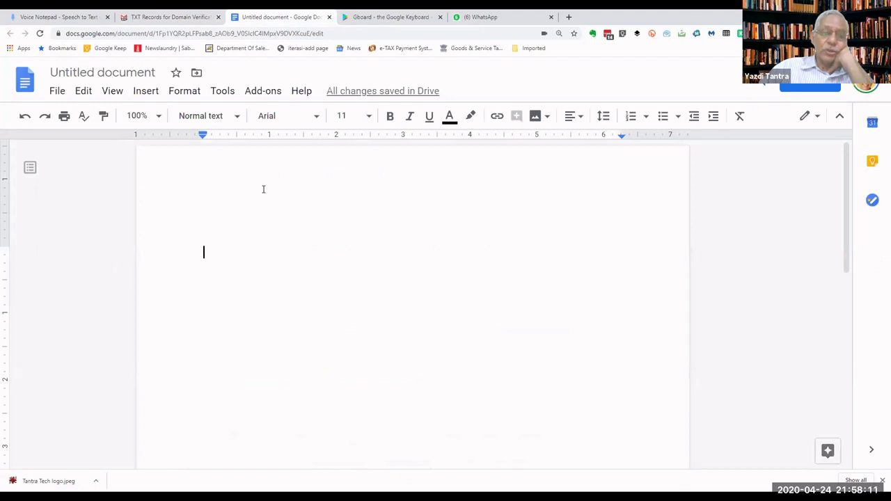
{"action": "left_click", "coordinate": [221, 93]}
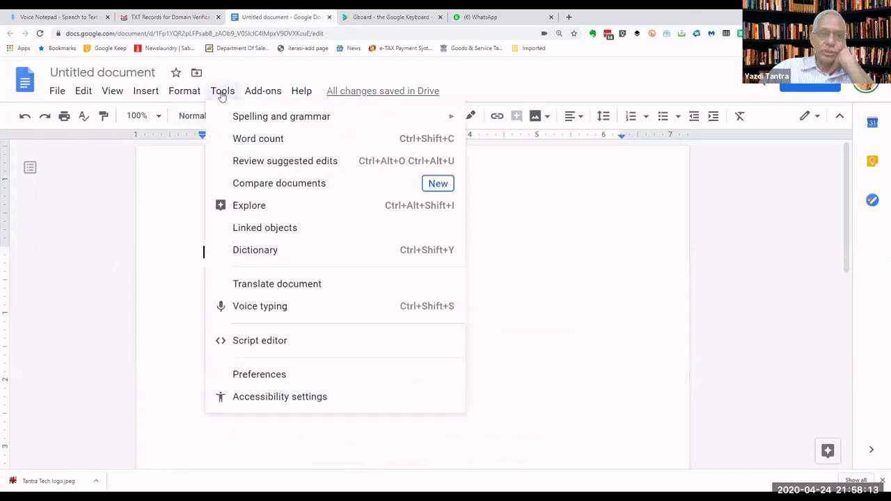
{"action": "left_click", "coordinate": [245, 312]}
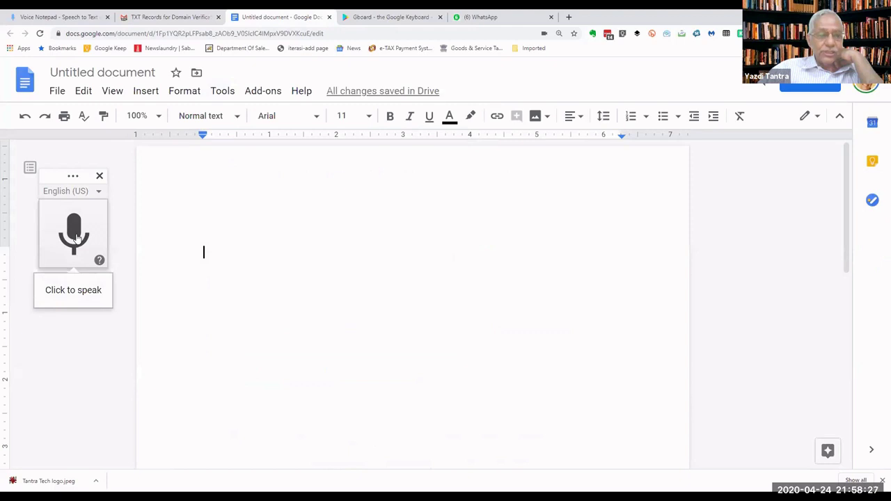
Set the document's voice typing language to Hindi (हिन्दी).
{"action": "left_click", "coordinate": [99, 193]}
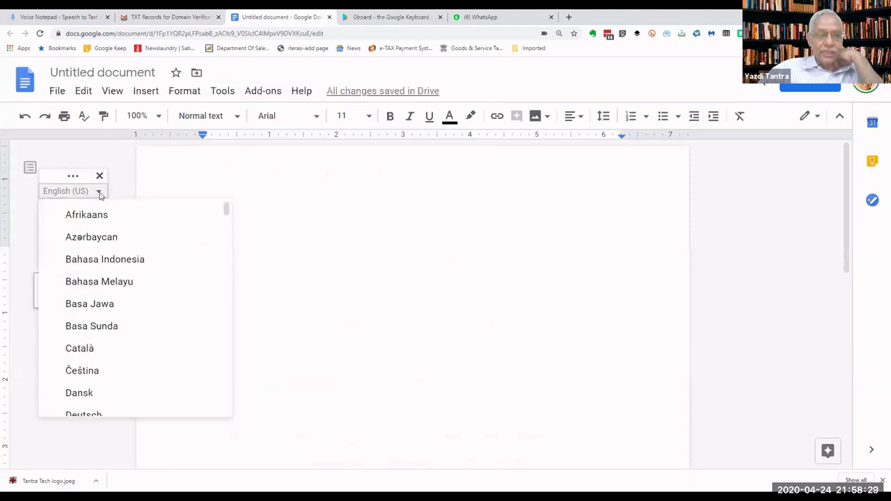
{"action": "scroll", "coordinate": [116, 248], "scroll_direction": "down", "scroll_amount": 5}
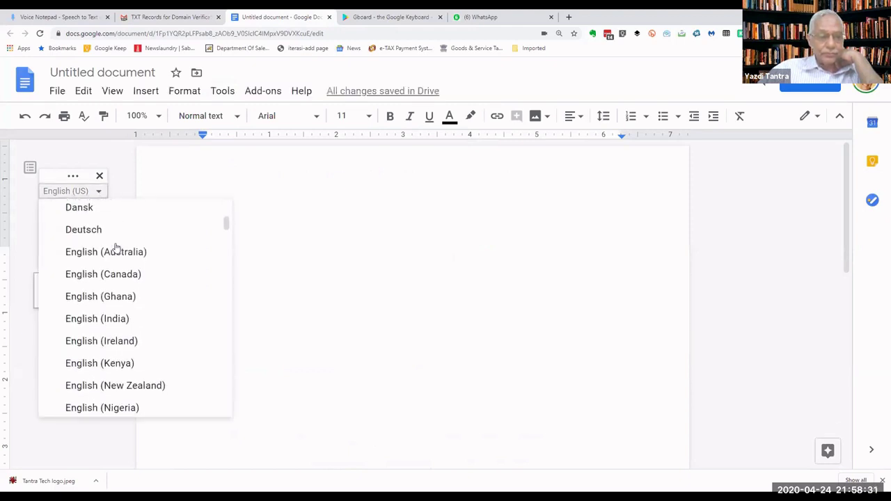
{"action": "scroll", "coordinate": [115, 248], "scroll_direction": "down", "scroll_amount": 6}
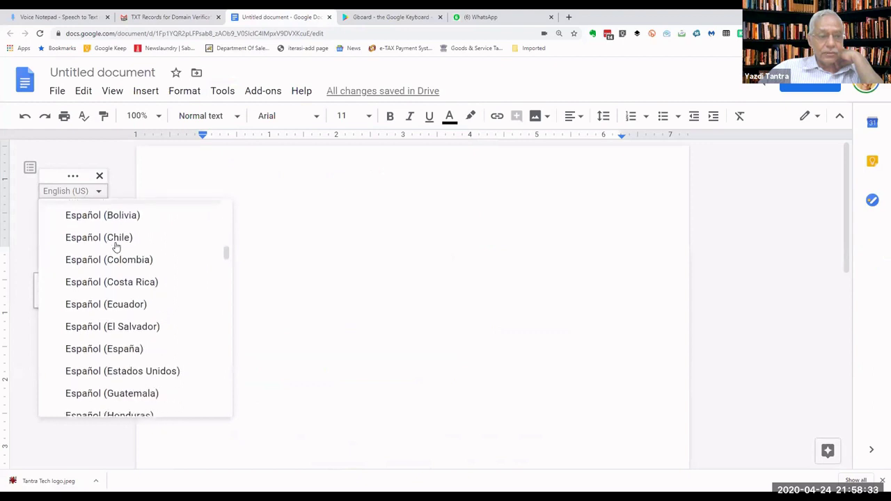
{"action": "scroll", "coordinate": [115, 247], "scroll_direction": "down", "scroll_amount": 6}
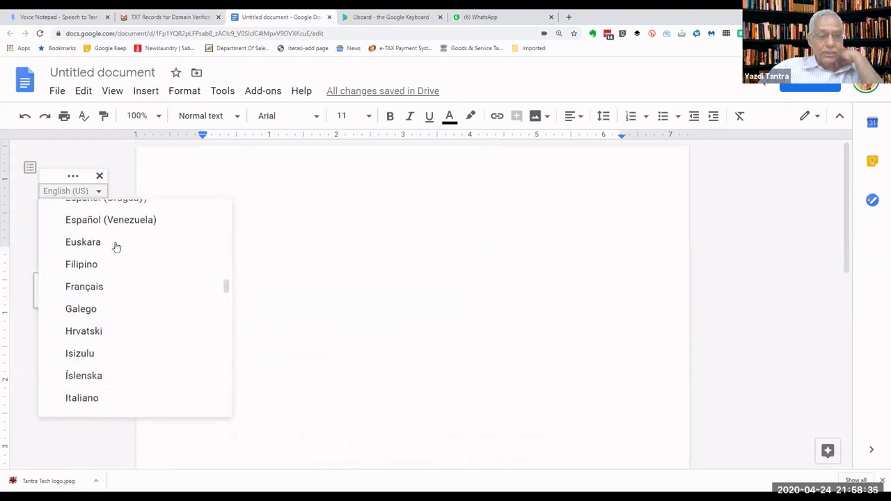
{"action": "scroll", "coordinate": [116, 247], "scroll_direction": "down", "scroll_amount": 6}
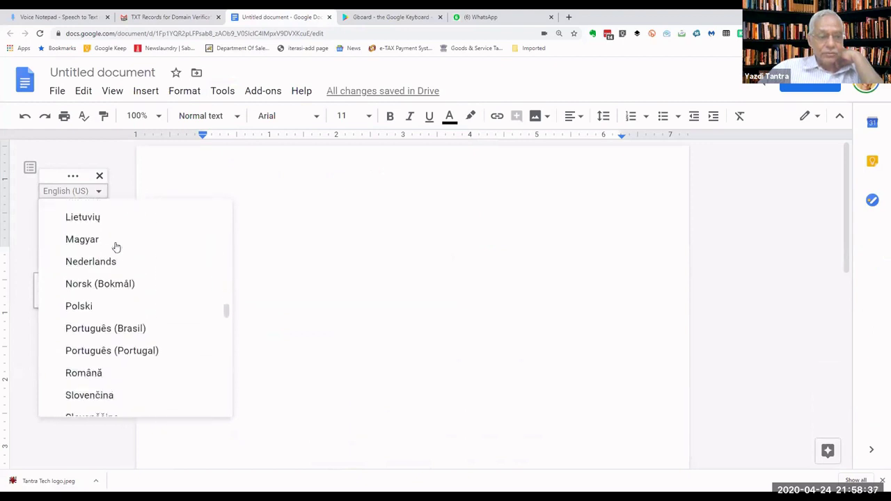
{"action": "scroll", "coordinate": [115, 247], "scroll_direction": "down", "scroll_amount": 6}
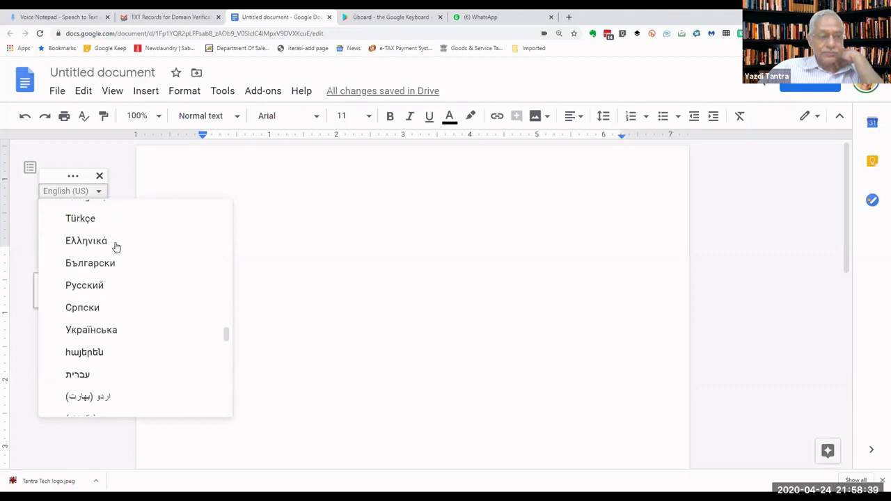
{"action": "scroll", "coordinate": [116, 247], "scroll_direction": "down", "scroll_amount": 6}
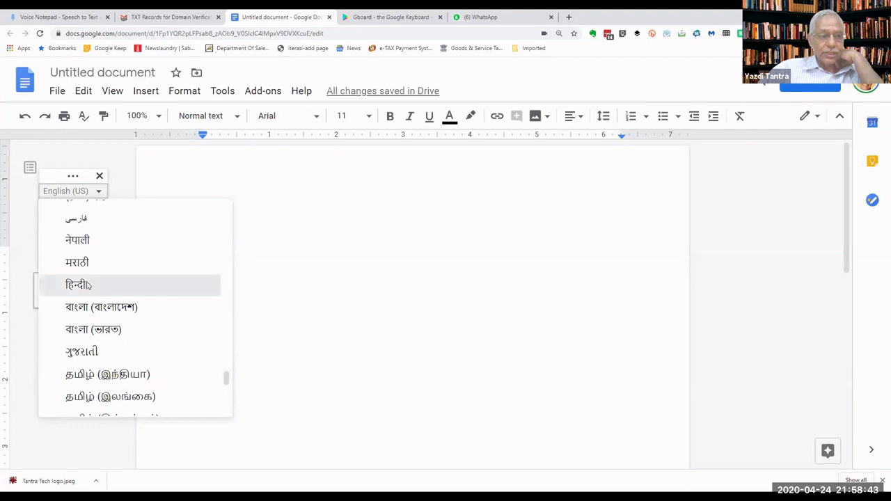
{"action": "left_click", "coordinate": [87, 285]}
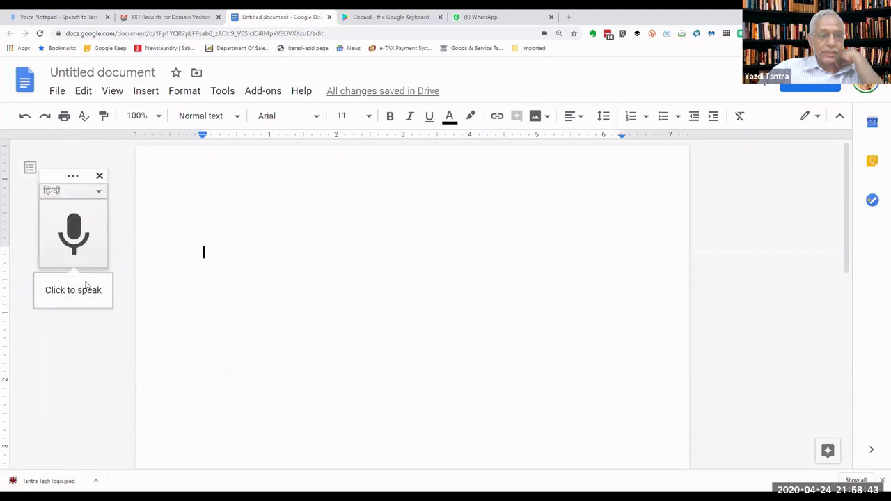
Dictate "मुझे अब बाहर जाना है", "आप मेरे साथ आओगे" and "हम लोग साथ में 9:00 बजे निकलेंगे और गाड़ी में वहां तक पहुंच जाएंगे".
{"action": "left_click", "coordinate": [76, 237]}
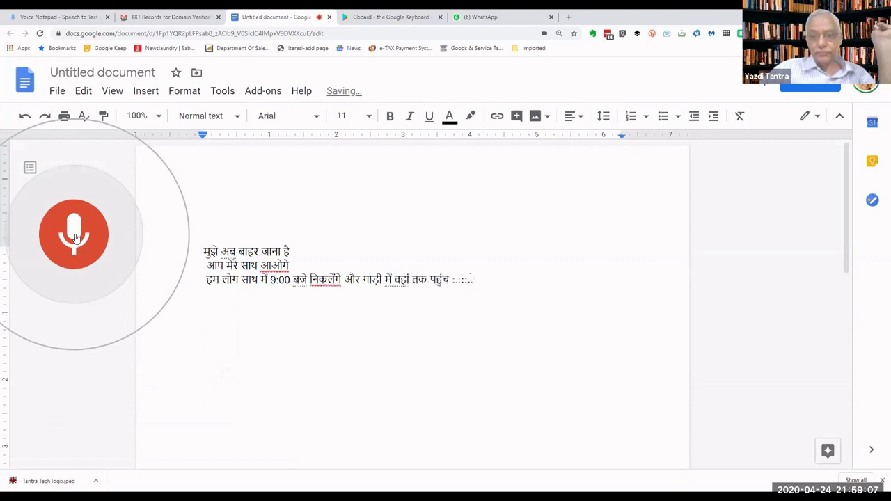
{"action": "left_click", "coordinate": [58, 235]}
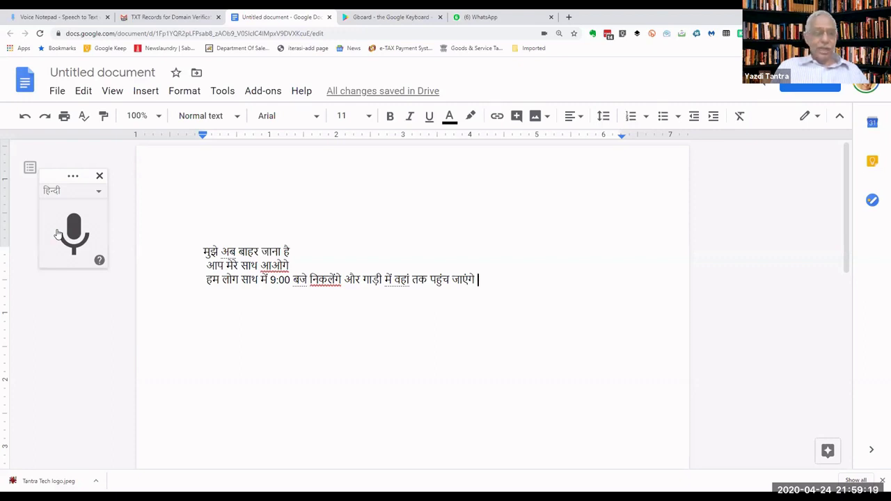
Change the document's voice typing language to English (India).
{"action": "left_click", "coordinate": [96, 193]}
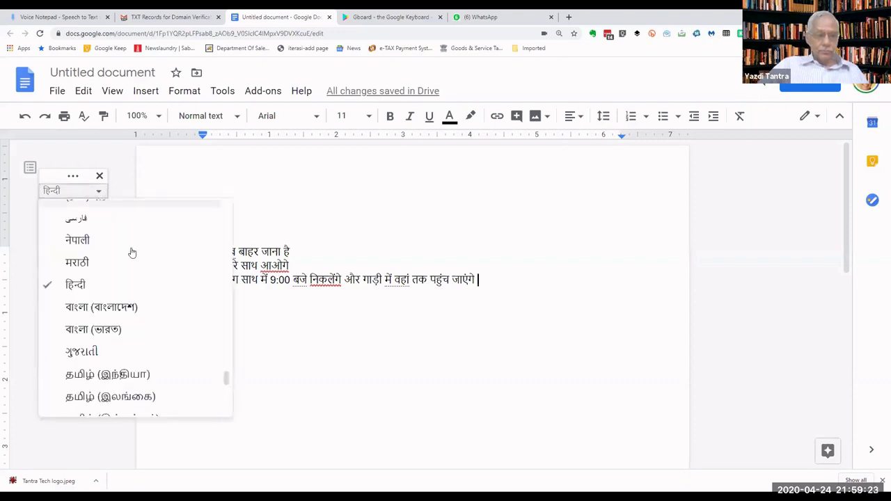
{"action": "scroll", "coordinate": [133, 251], "scroll_direction": "up", "scroll_amount": 2}
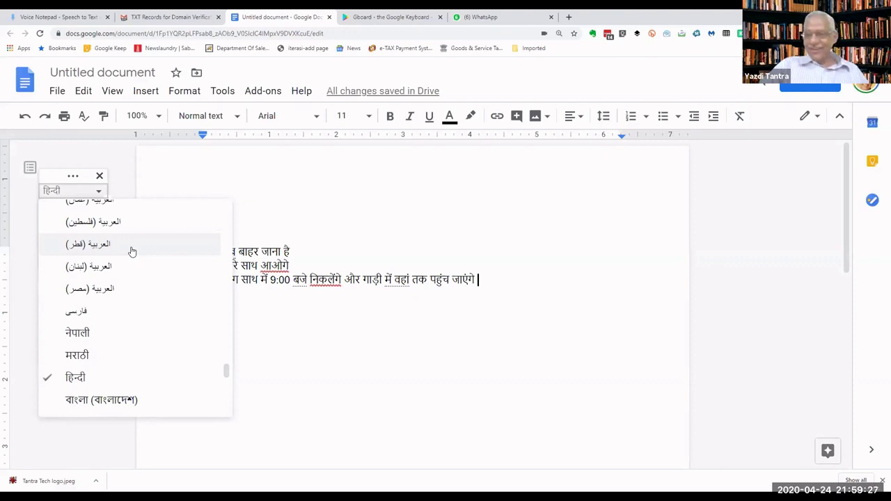
{"action": "scroll", "coordinate": [132, 251], "scroll_direction": "up", "scroll_amount": 10}
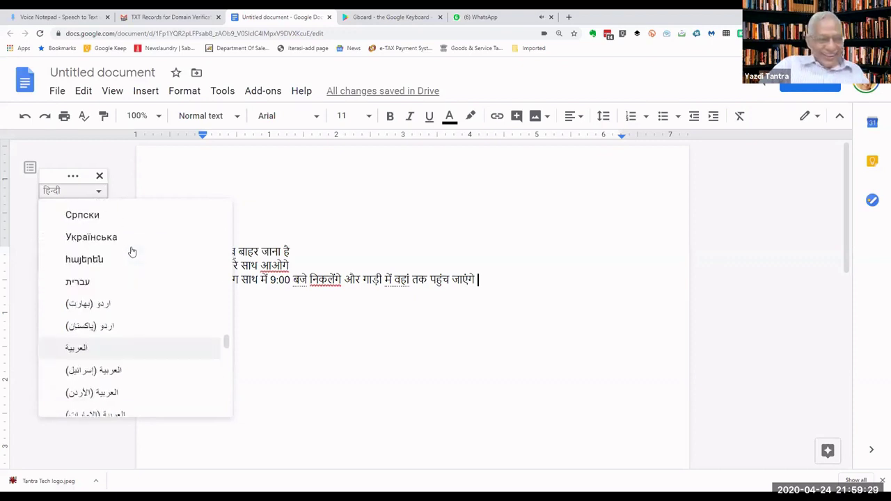
{"action": "scroll", "coordinate": [133, 251], "scroll_direction": "up", "scroll_amount": 6}
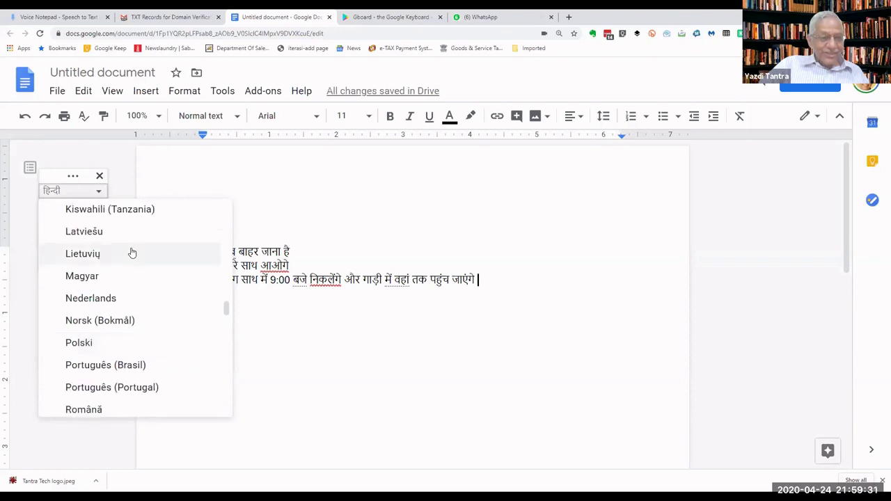
{"action": "scroll", "coordinate": [132, 252], "scroll_direction": "up", "scroll_amount": 5}
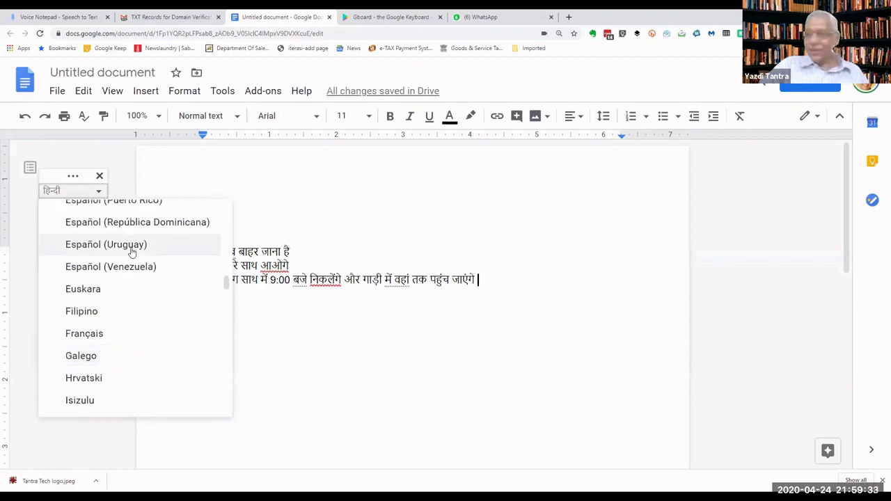
{"action": "scroll", "coordinate": [132, 252], "scroll_direction": "up", "scroll_amount": 10}
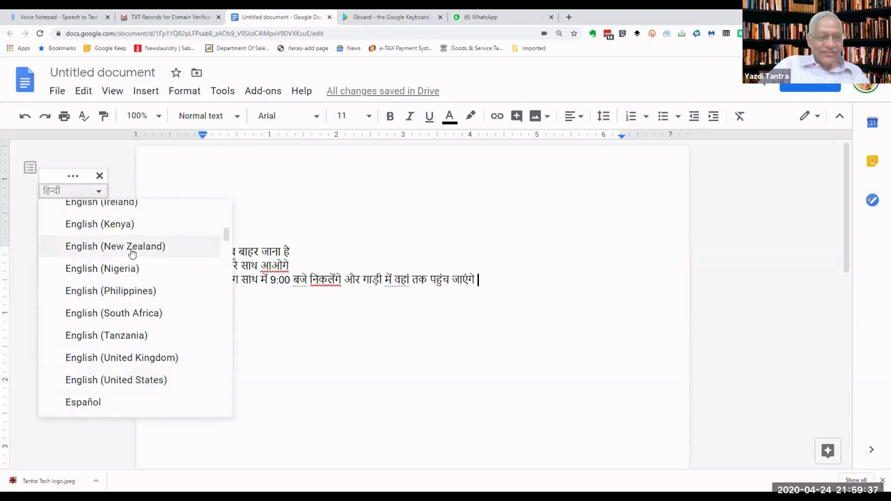
{"action": "scroll", "coordinate": [132, 252], "scroll_direction": "up", "scroll_amount": 2}
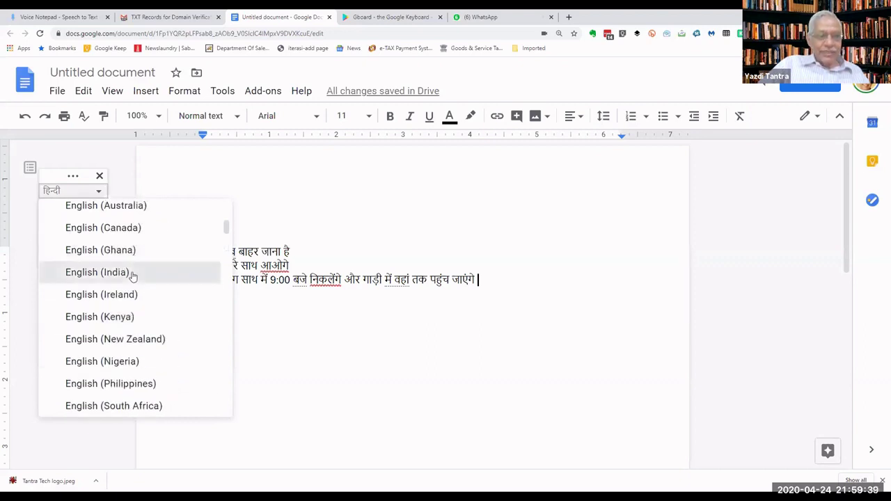
{"action": "left_click", "coordinate": [132, 276]}
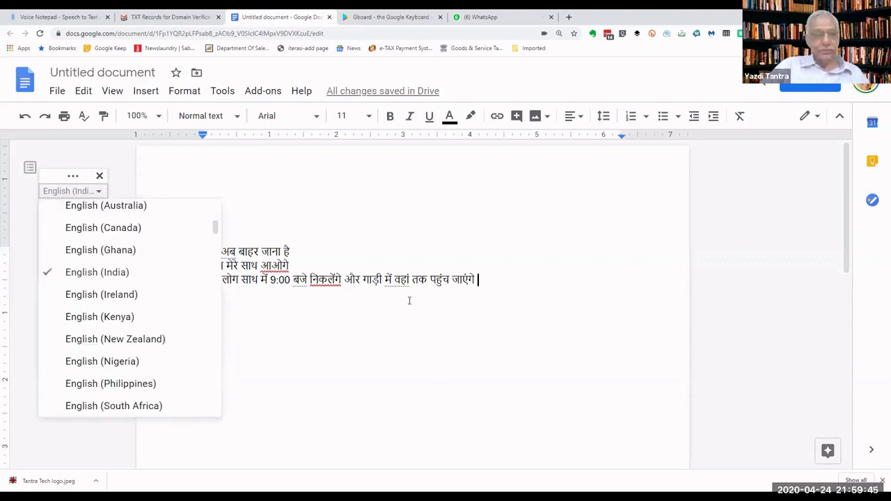
{"action": "left_click", "coordinate": [131, 270]}
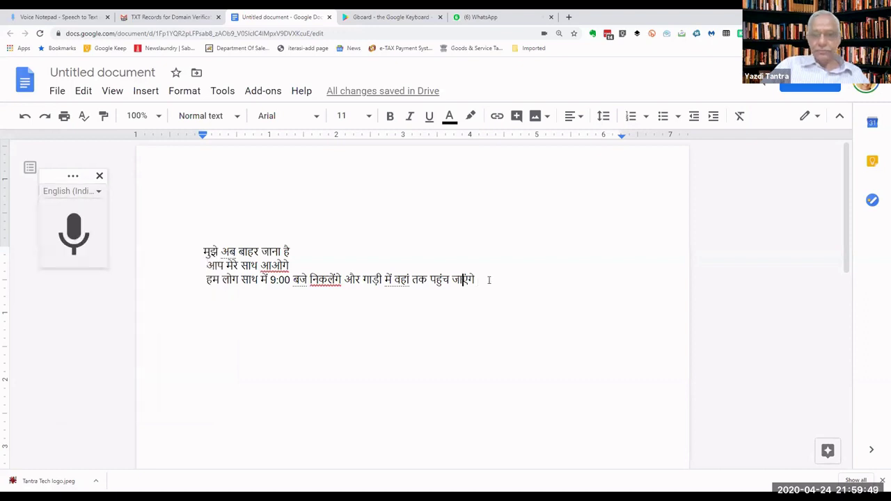
Below the Hindi text, dictate "The car is living at 7:00 p.m.", "please ensure that we start on time" and a line starting "this is great".
{"action": "key", "text": "Return"}
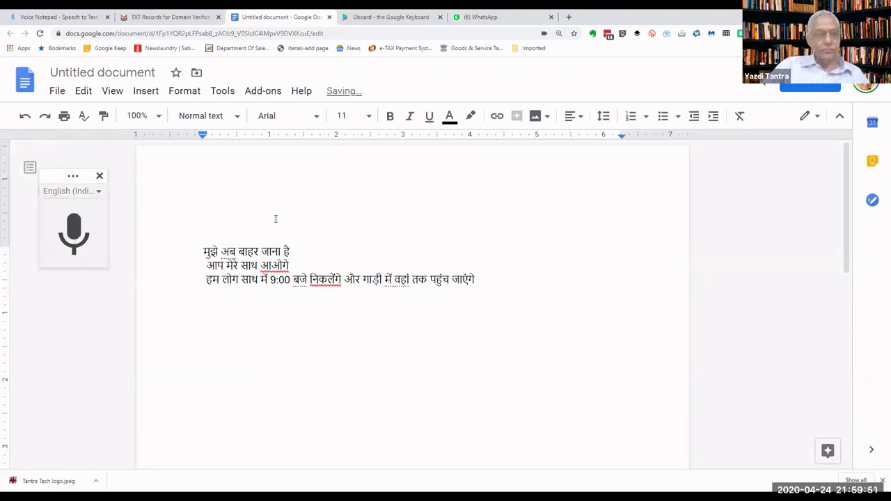
{"action": "left_click", "coordinate": [74, 227]}
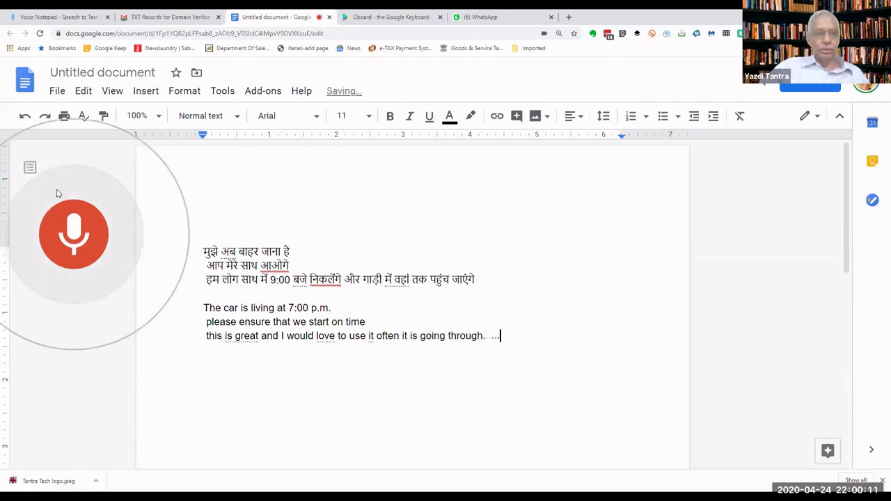
{"action": "left_click", "coordinate": [76, 233]}
{"action": "left_click", "coordinate": [226, 95]}
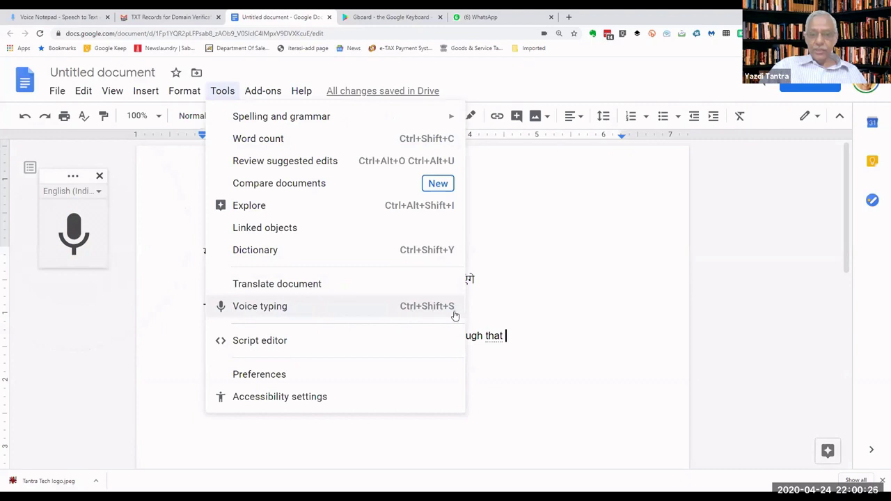
{"action": "left_click", "coordinate": [517, 294]}
Use the voice command "Insert table" to add a table of two rows and two columns below the English text.
{"action": "left_click", "coordinate": [519, 336]}
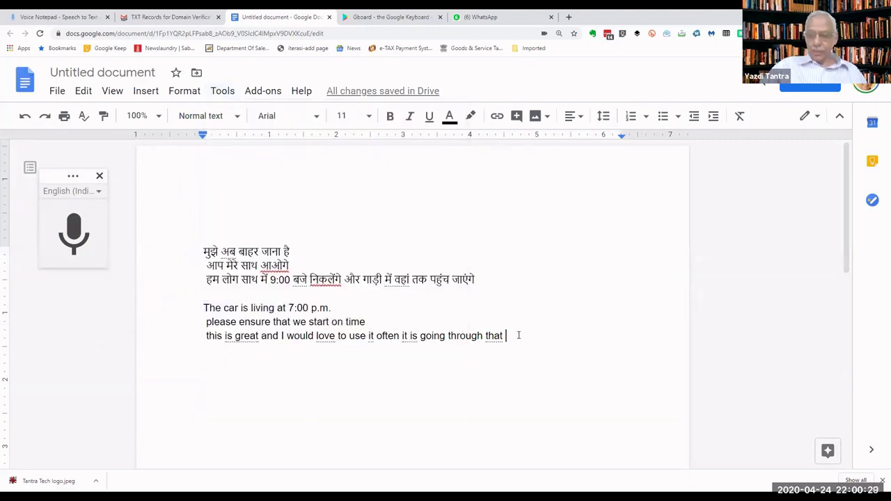
{"action": "key", "text": "Return"}
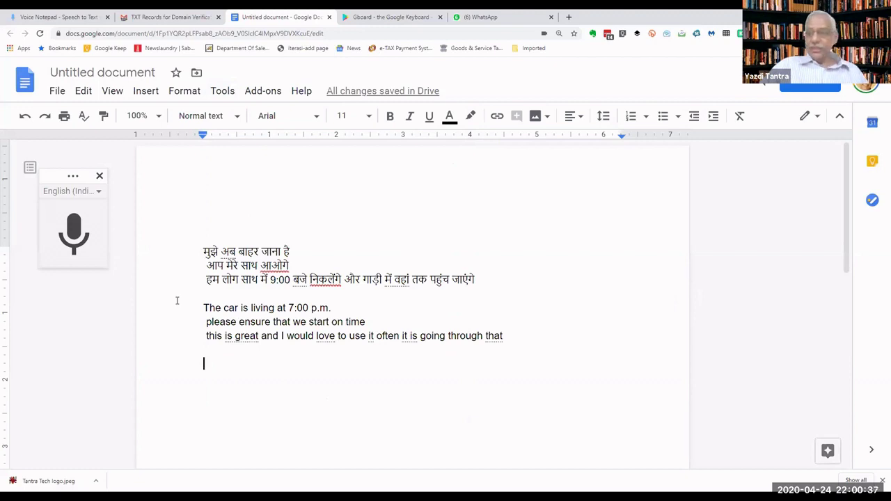
{"action": "left_click", "coordinate": [74, 232]}
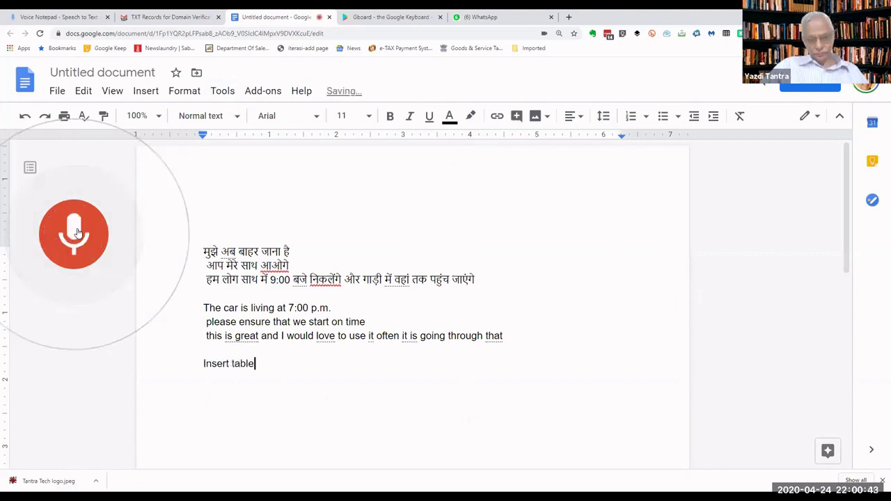
{"action": "left_click", "coordinate": [62, 227]}
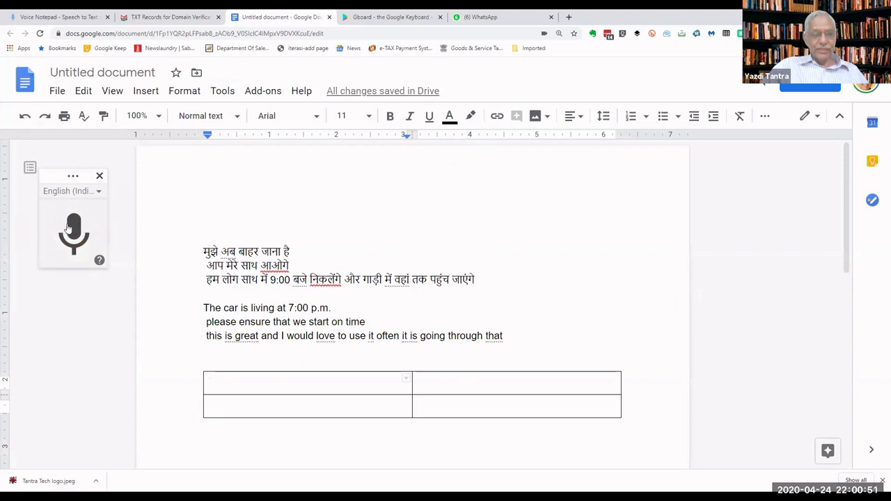
Dictate a four-item bulleted list into the first cell, from "this is line 1" to "This is the fourth line so you can insert bulleted list".
{"action": "left_click", "coordinate": [67, 227]}
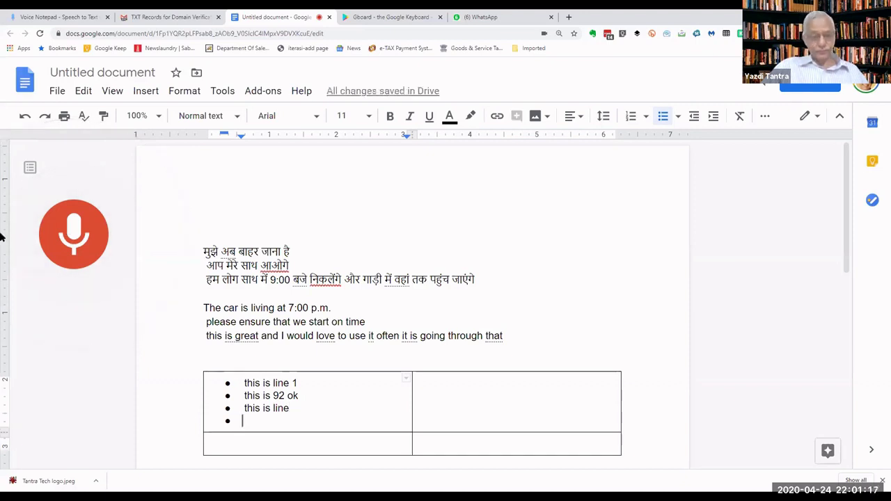
{"action": "left_click", "coordinate": [72, 231]}
{"action": "left_click", "coordinate": [72, 231]}
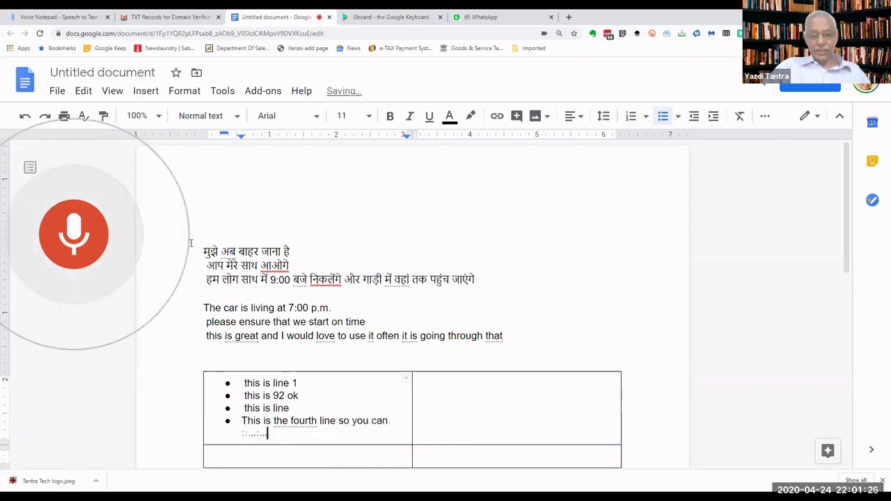
{"action": "left_click", "coordinate": [94, 229]}
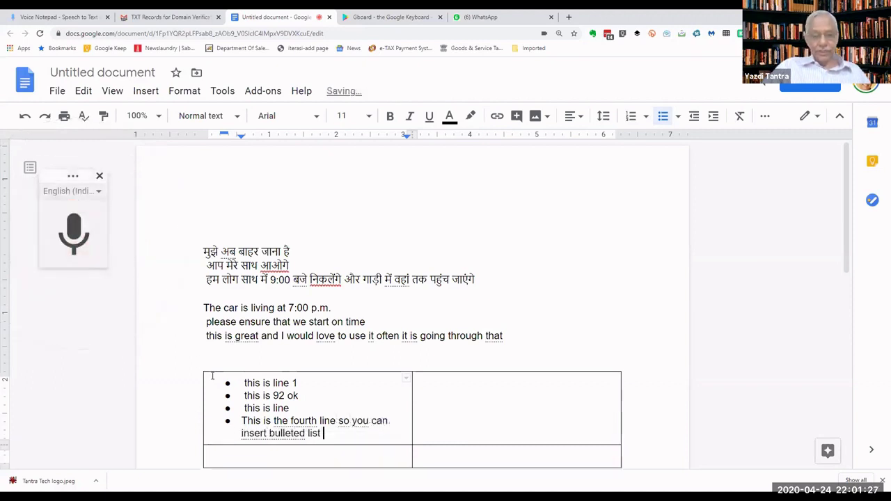
In the first row's second cell, dictate the numbered list "this is the first line", "this is the second line", "this is the third line so your".
{"action": "left_click", "coordinate": [429, 387]}
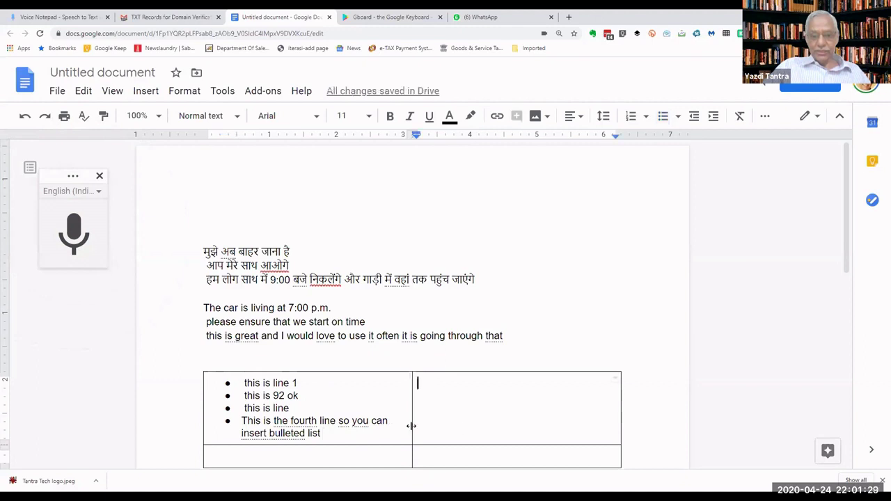
{"action": "left_click", "coordinate": [82, 225]}
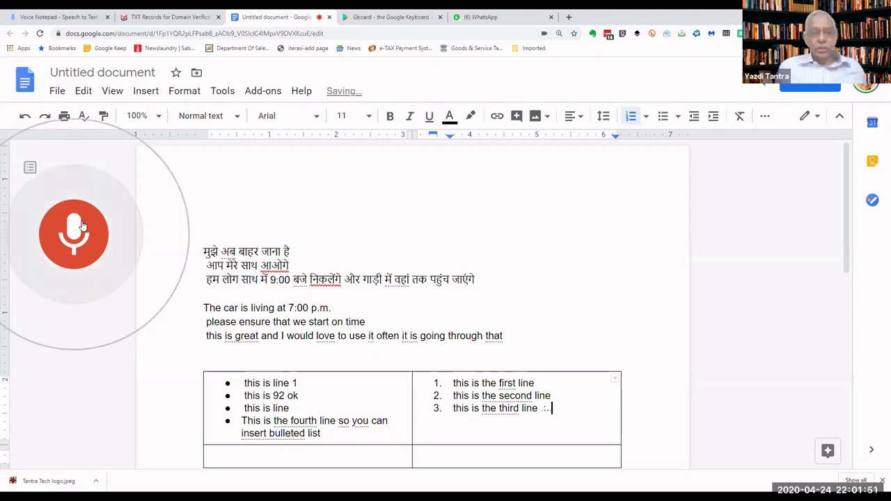
{"action": "left_click", "coordinate": [82, 225]}
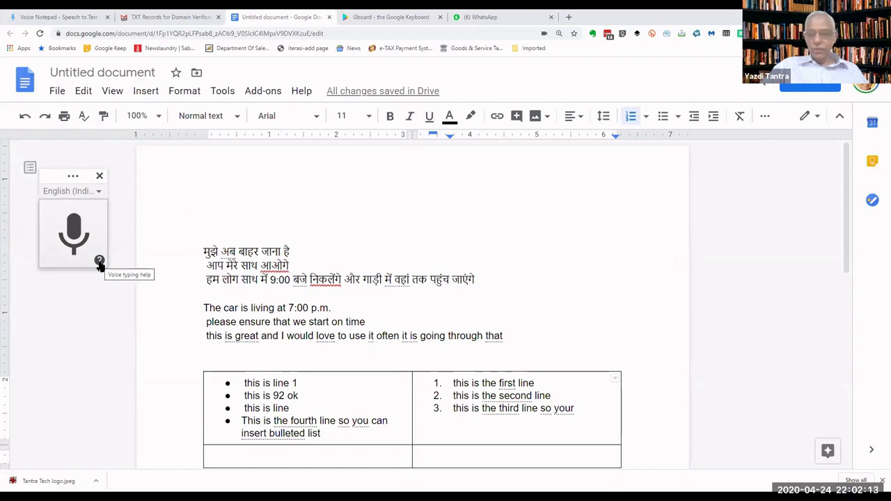
Open the voice typing help and view the voice commands for selecting text, closing the help when finished.
{"action": "left_click", "coordinate": [100, 261]}
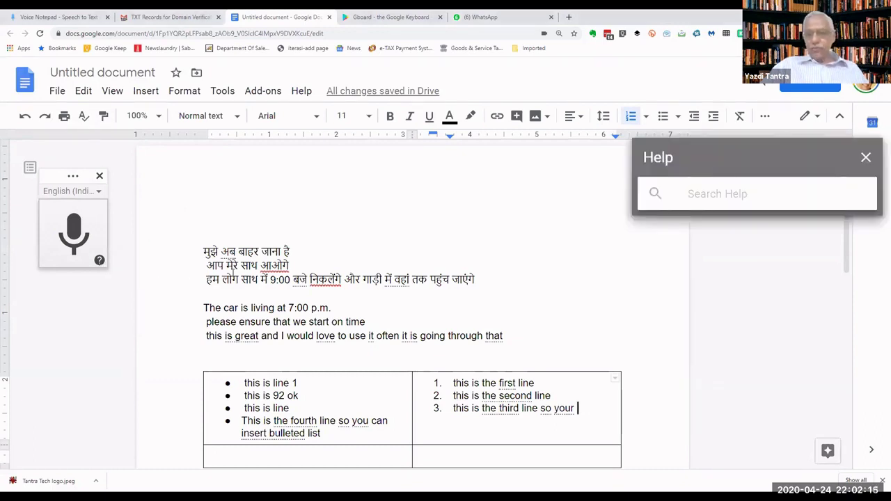
{"action": "left_click_drag", "start_coordinate": [729, 153], "coordinate": [492, 108]}
{"action": "scroll", "coordinate": [536, 247], "scroll_direction": "down", "scroll_amount": 2}
{"action": "scroll", "coordinate": [536, 248], "scroll_direction": "down", "scroll_amount": 5}
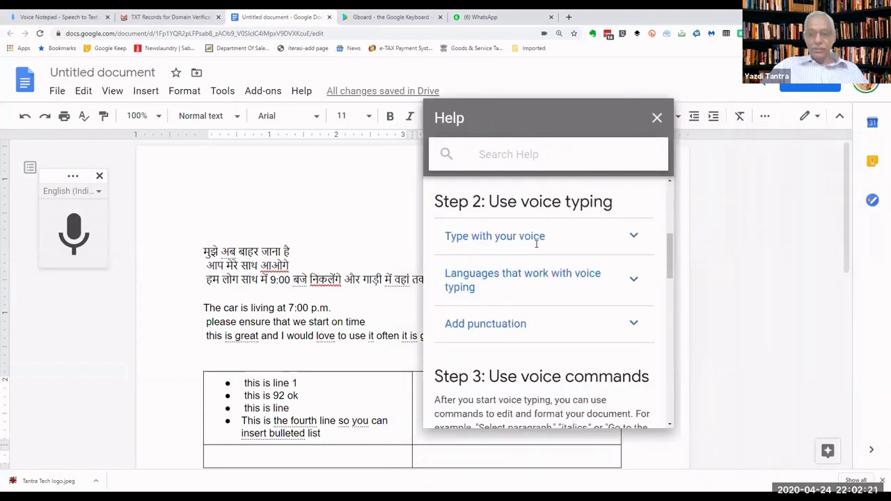
{"action": "scroll", "coordinate": [536, 247], "scroll_direction": "down", "scroll_amount": 3}
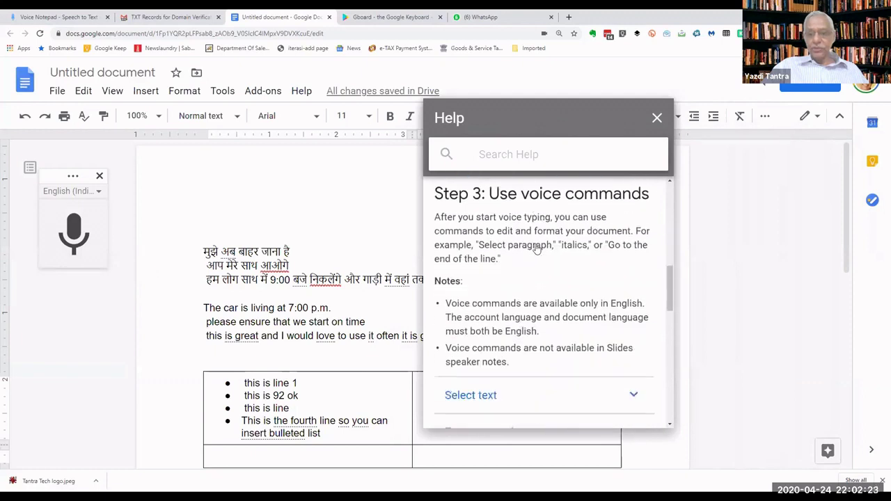
{"action": "left_click", "coordinate": [538, 257]}
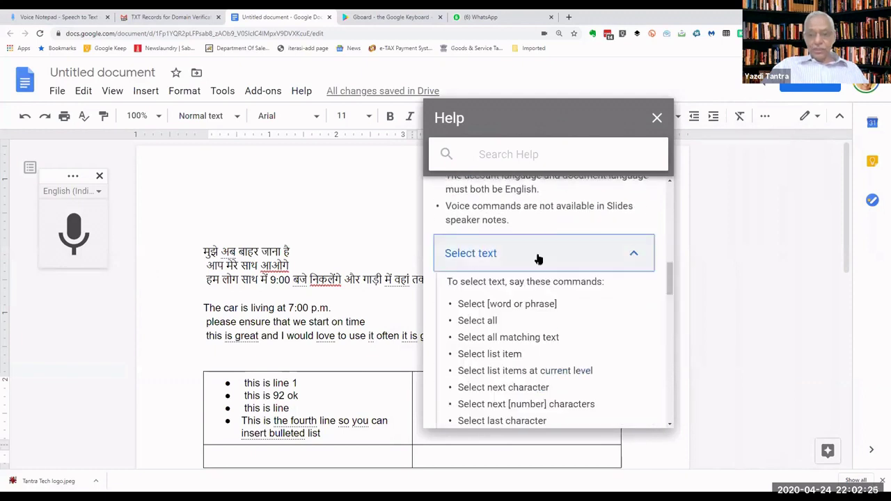
{"action": "left_click", "coordinate": [656, 123]}
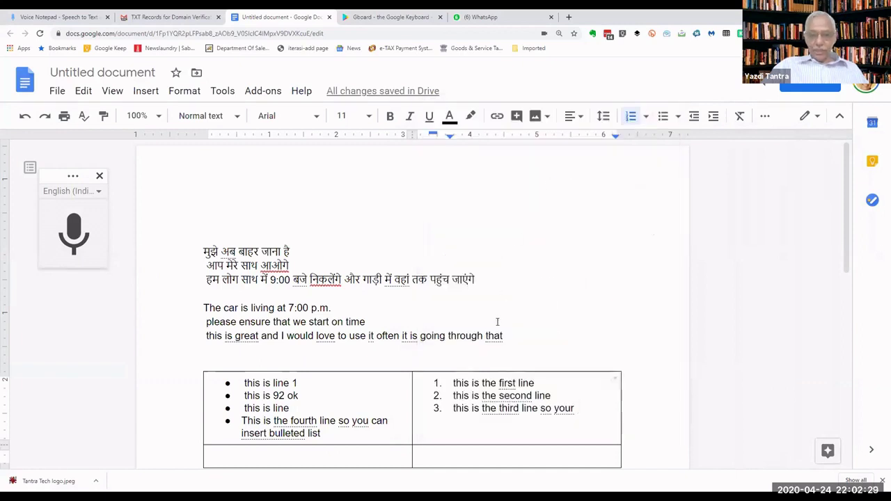
Use voice commands to select and delete the three English lines above the table.
{"action": "left_click", "coordinate": [505, 335]}
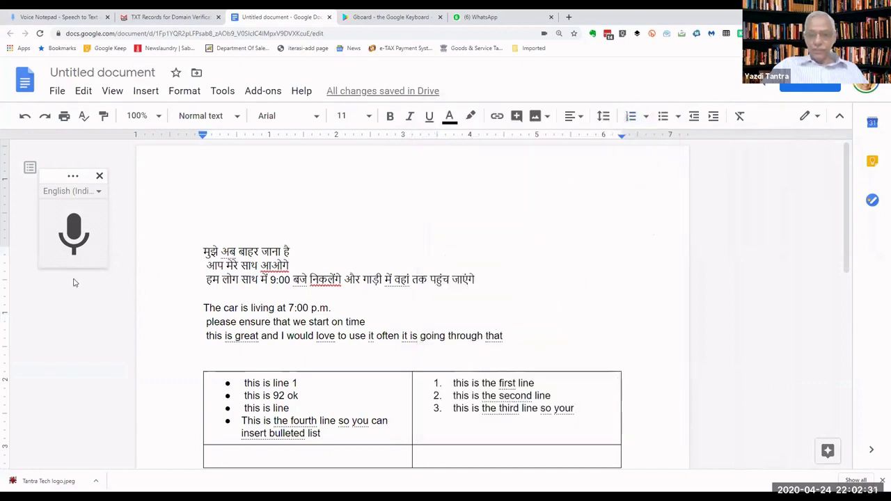
{"action": "left_click", "coordinate": [81, 231]}
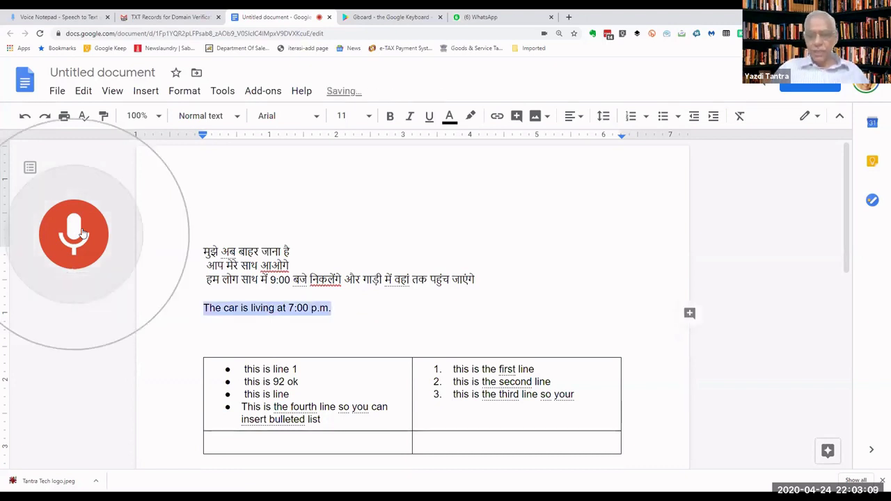
{"action": "left_click", "coordinate": [70, 230]}
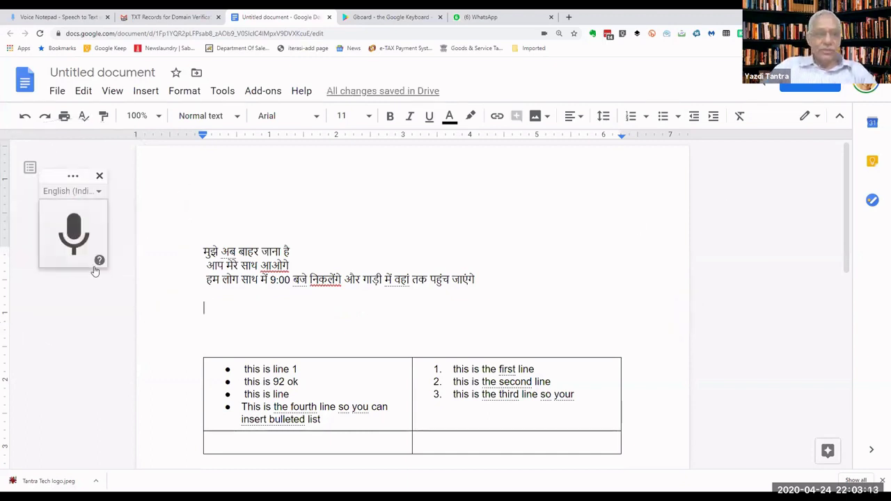
Reopen the voice typing help and review the phrases for adding punctuation.
{"action": "key", "text": "F1"}
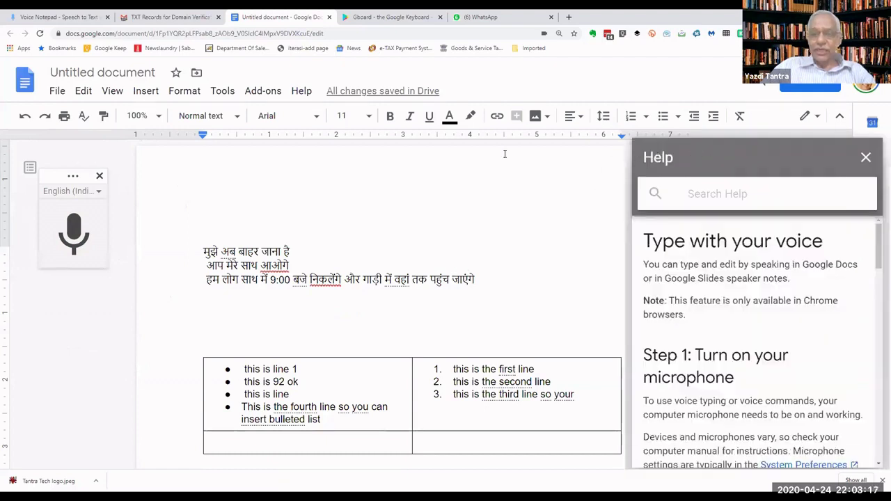
{"action": "left_click_drag", "start_coordinate": [726, 151], "coordinate": [430, 141]}
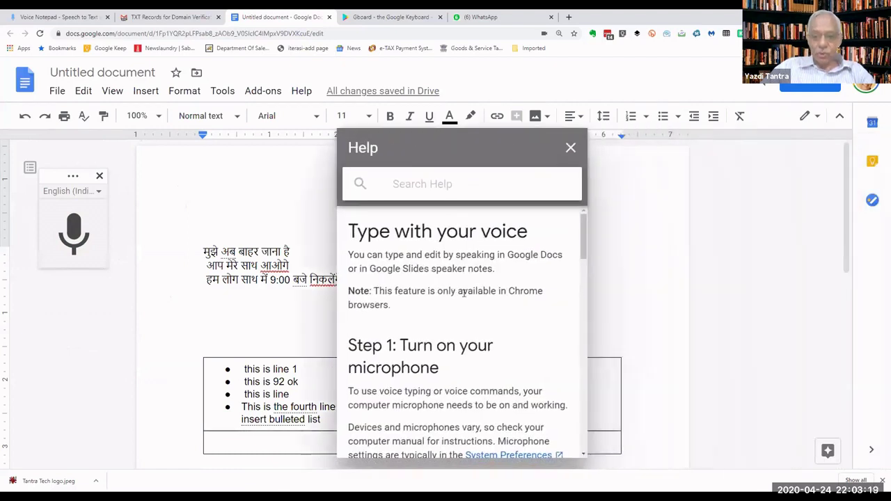
{"action": "scroll", "coordinate": [463, 296], "scroll_direction": "down", "scroll_amount": 5}
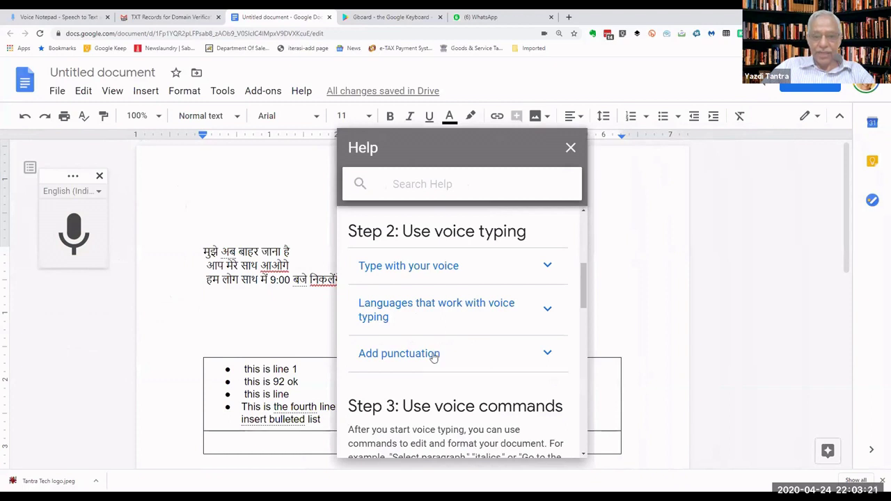
{"action": "left_click", "coordinate": [543, 353]}
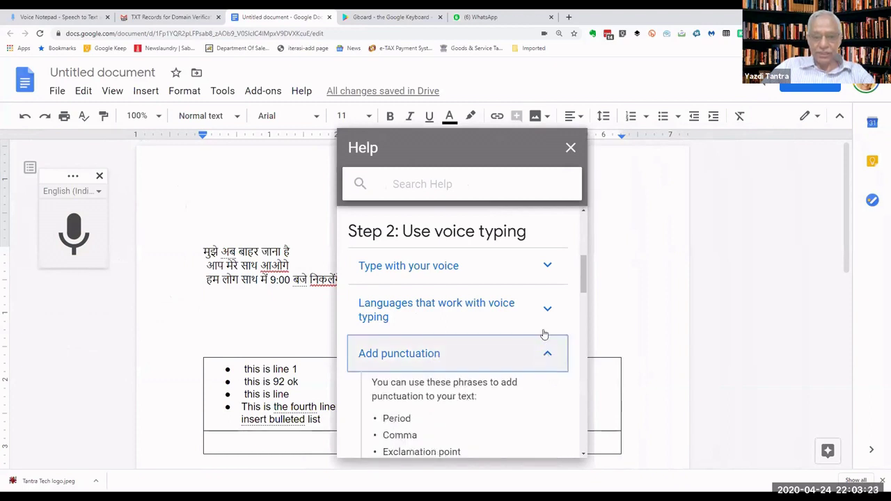
{"action": "scroll", "coordinate": [545, 334], "scroll_direction": "down", "scroll_amount": 5}
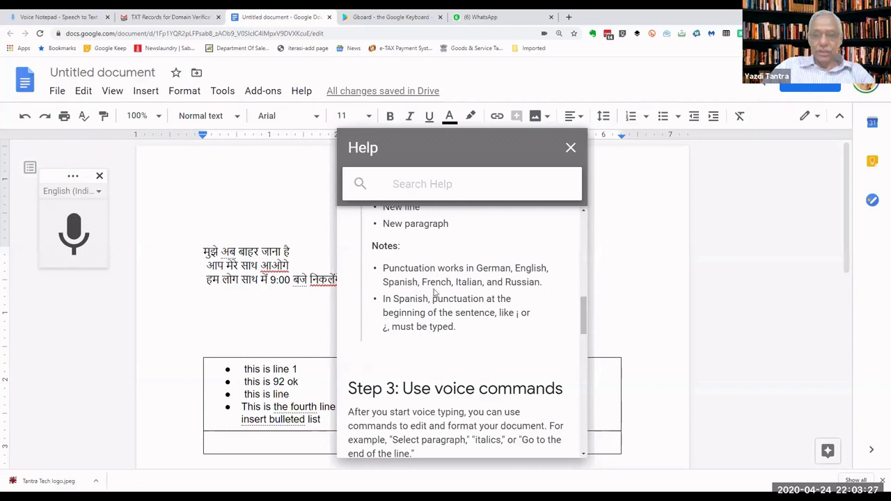
Review the voice commands under "Select text" and "Format your document" in the help, and close it.
{"action": "scroll", "coordinate": [515, 322], "scroll_direction": "down", "scroll_amount": 2}
{"action": "scroll", "coordinate": [515, 323], "scroll_direction": "down", "scroll_amount": 2}
{"action": "left_click", "coordinate": [513, 322]}
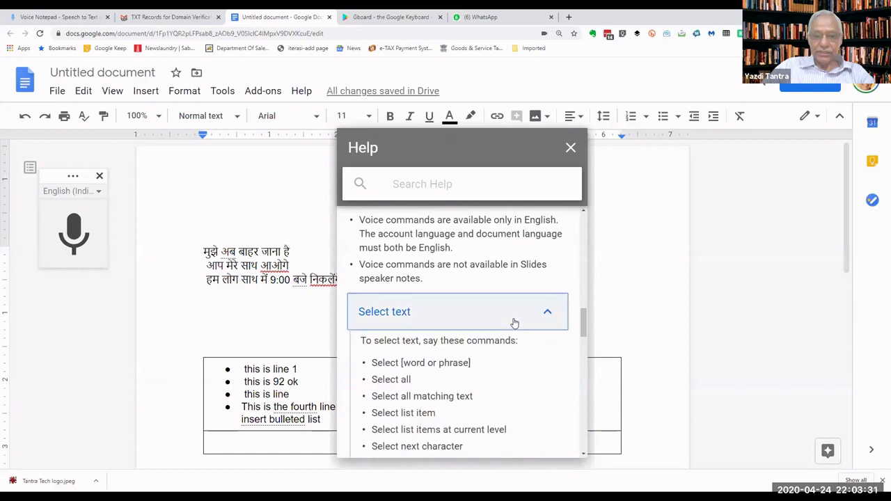
{"action": "scroll", "coordinate": [515, 321], "scroll_direction": "down", "scroll_amount": 1}
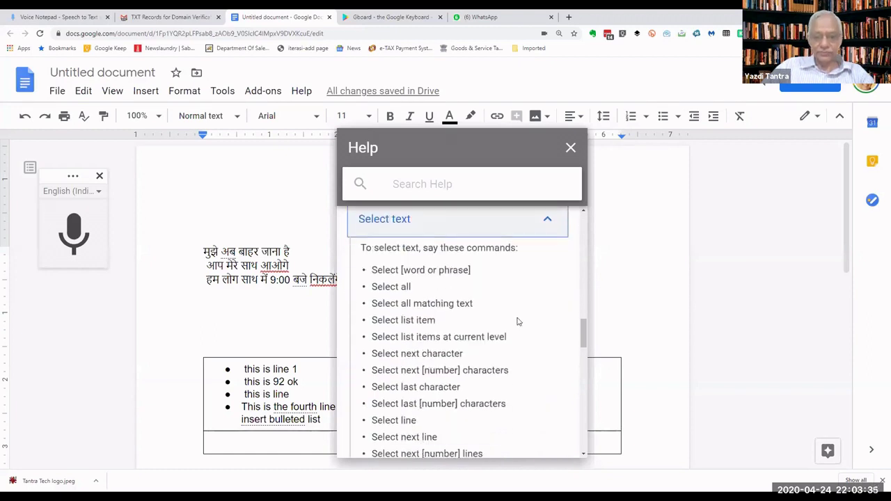
{"action": "scroll", "coordinate": [517, 322], "scroll_direction": "down", "scroll_amount": 3}
{"action": "scroll", "coordinate": [517, 320], "scroll_direction": "down", "scroll_amount": 2}
{"action": "left_click", "coordinate": [501, 382]}
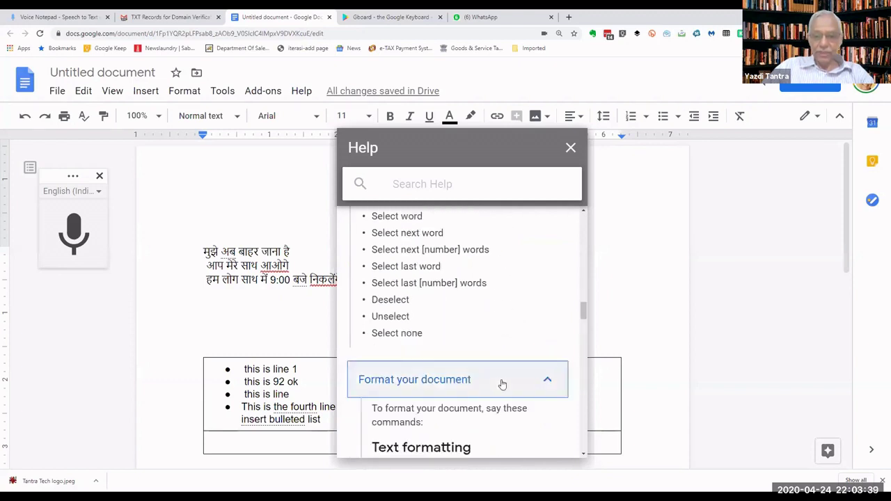
{"action": "scroll", "coordinate": [535, 305], "scroll_direction": "down", "scroll_amount": 3}
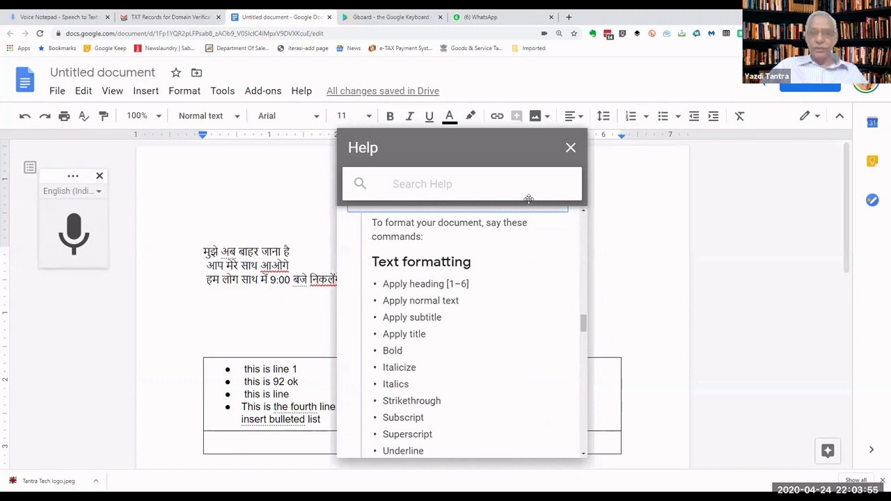
{"action": "left_click", "coordinate": [570, 148]}
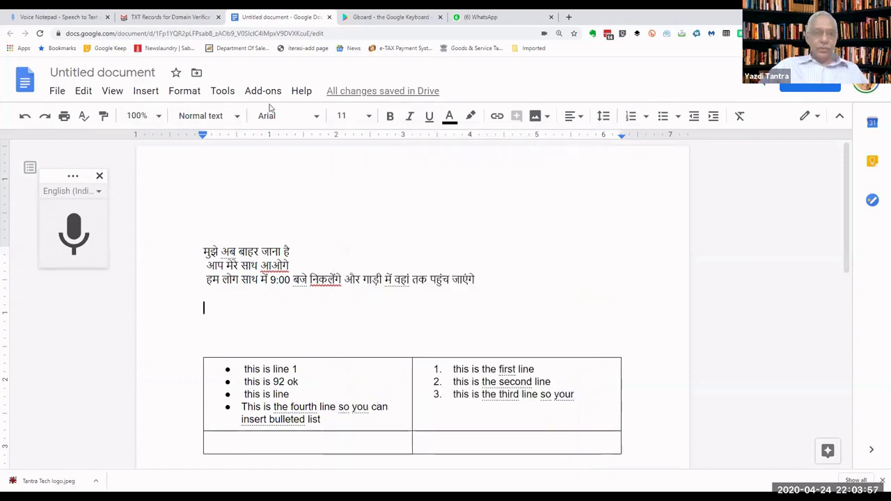
{"action": "left_click", "coordinate": [233, 93]}
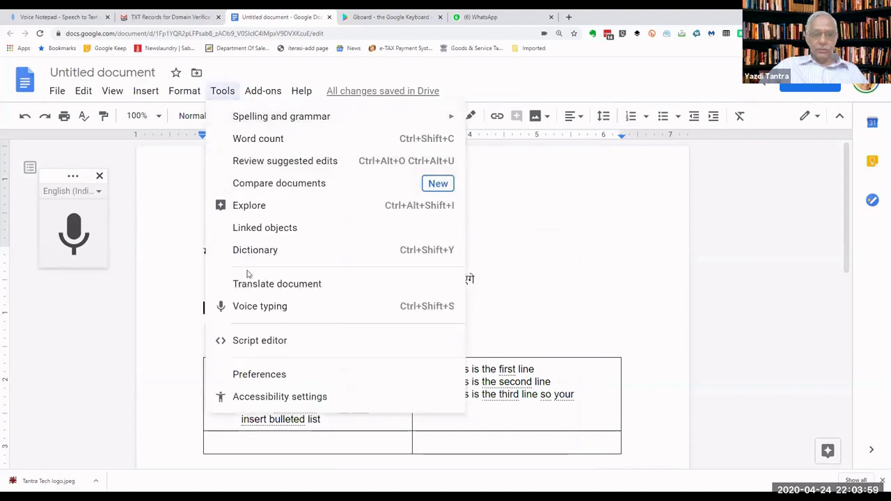
{"action": "left_click", "coordinate": [120, 245]}
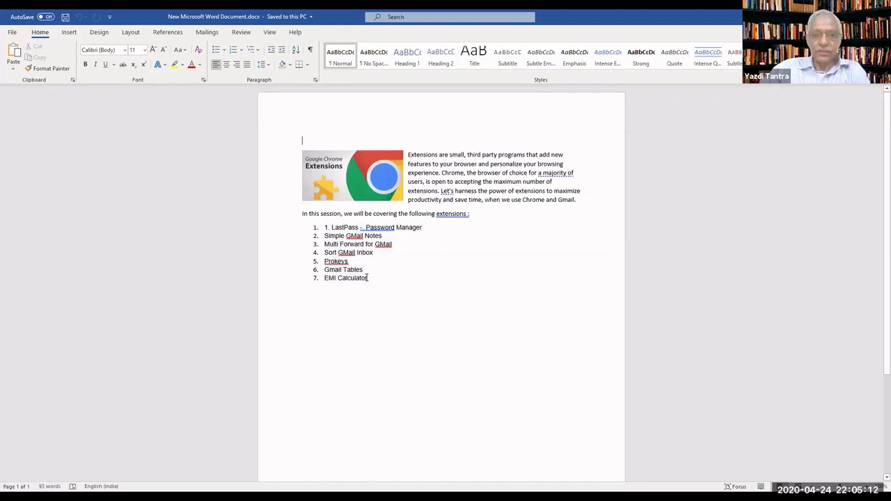
In Word, clear the document and dictate text starting "Hey my car is going to be late today please be careful", followed by two line breaks.
{"action": "left_click_drag", "start_coordinate": [367, 277], "coordinate": [290, 151]}
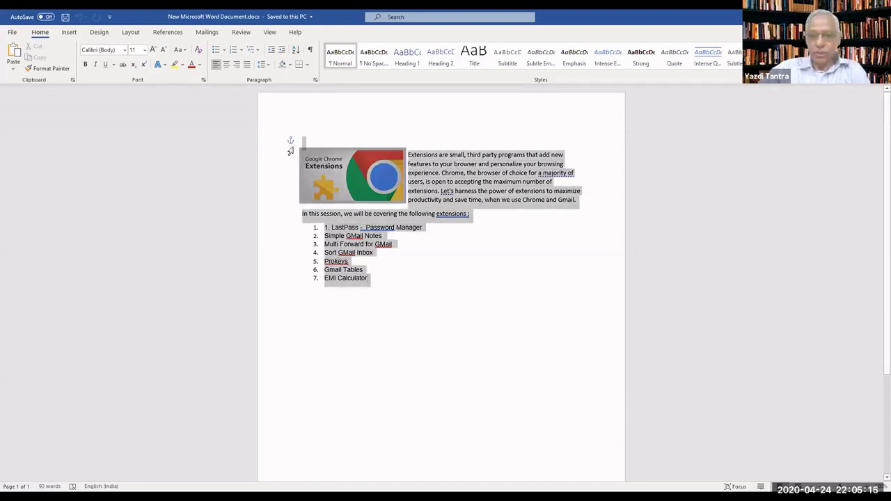
{"action": "key", "text": "Delete"}
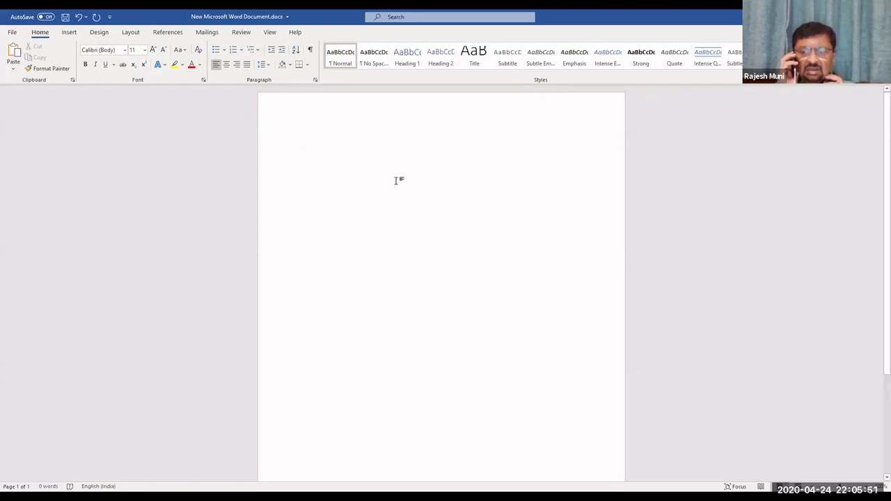
{"action": "type", "text": "hey car is going to be late today please be careful and don't come late okay I'm just saying"}
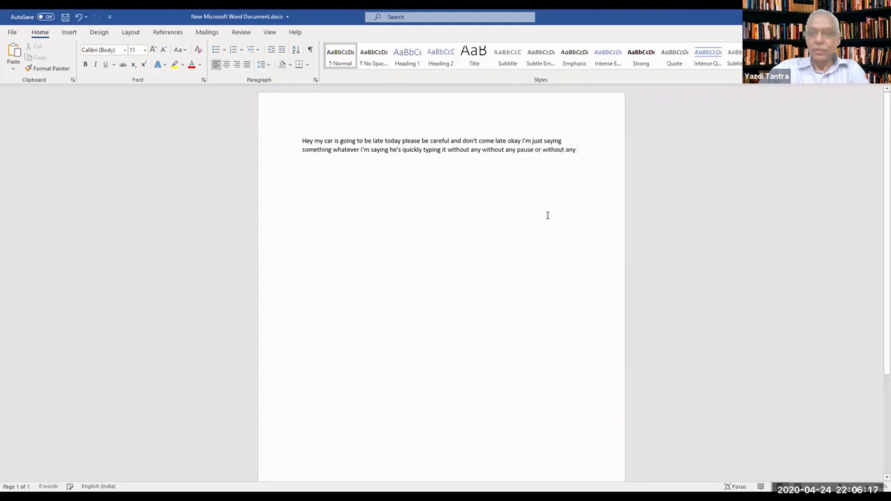
{"action": "key", "text": "Return"}
{"action": "key", "text": "Return"}
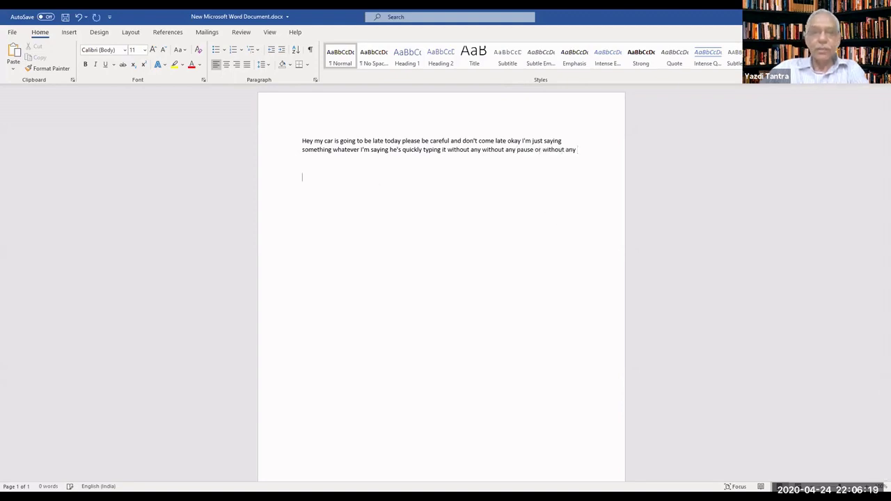
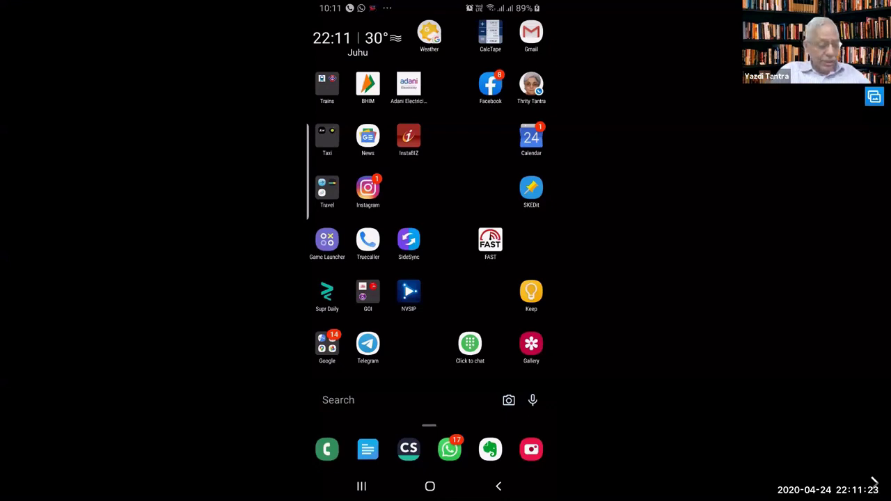
On the phone, open WhatsApp and open a contact's chat ready for entering a message.
{"action": "left_click", "coordinate": [449, 449]}
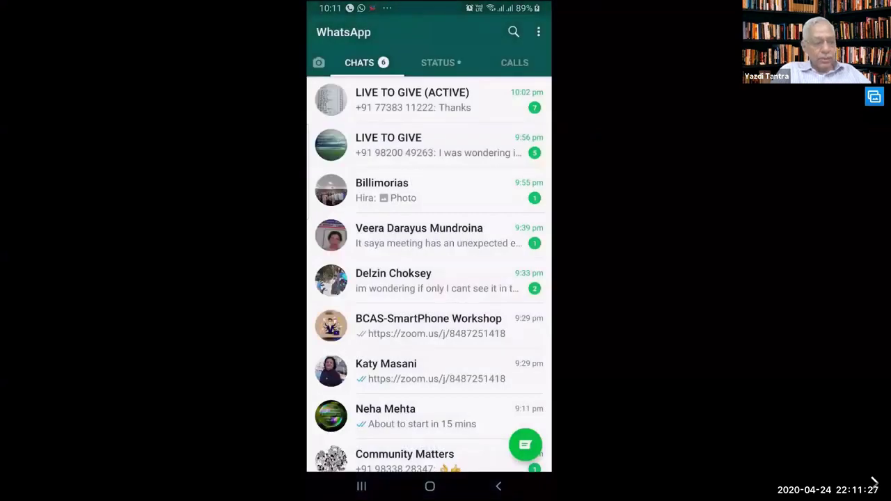
{"action": "scroll", "coordinate": [429, 278], "scroll_direction": "down", "scroll_amount": 5}
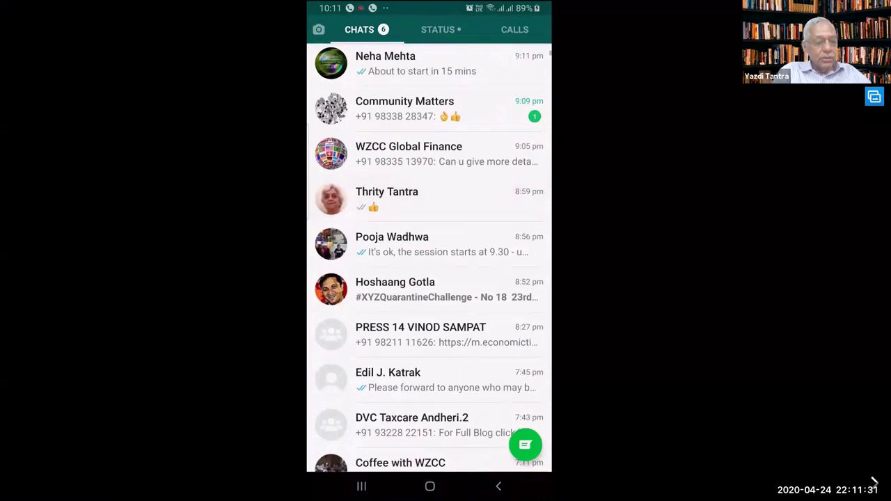
{"action": "left_click", "coordinate": [418, 246]}
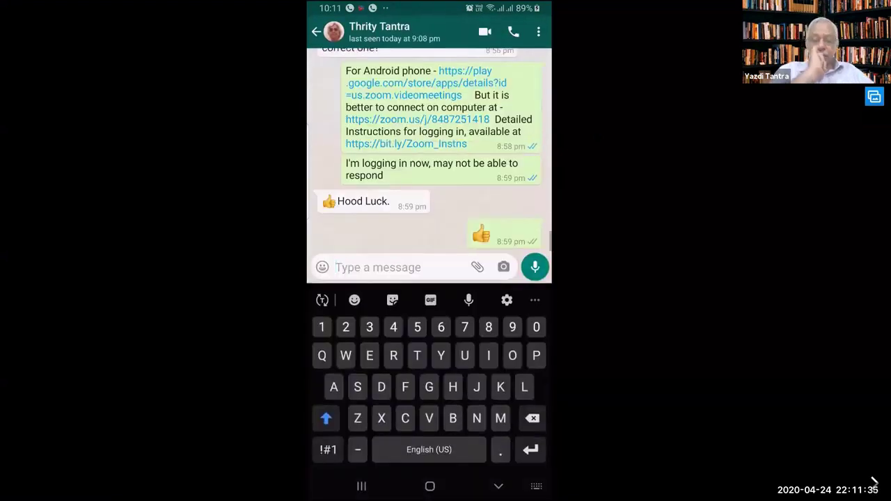
{"action": "left_click", "coordinate": [480, 211]}
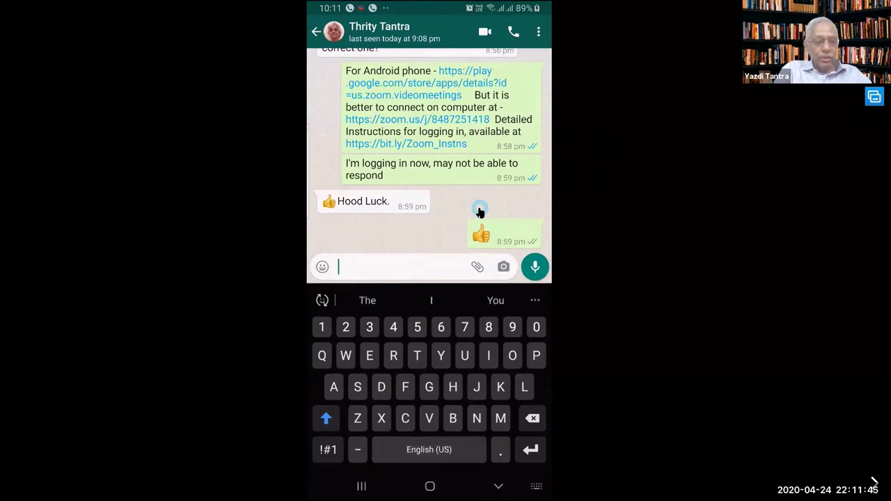
{"action": "left_click", "coordinate": [534, 300]}
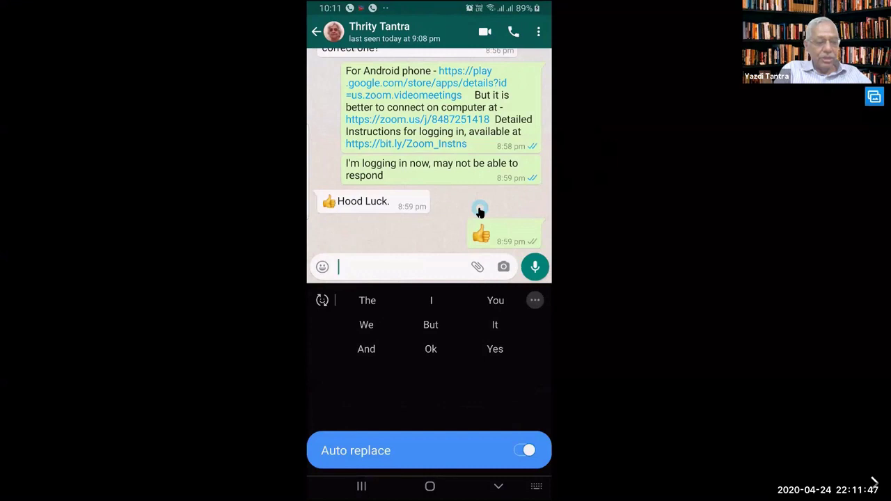
{"action": "right_click", "coordinate": [443, 138]}
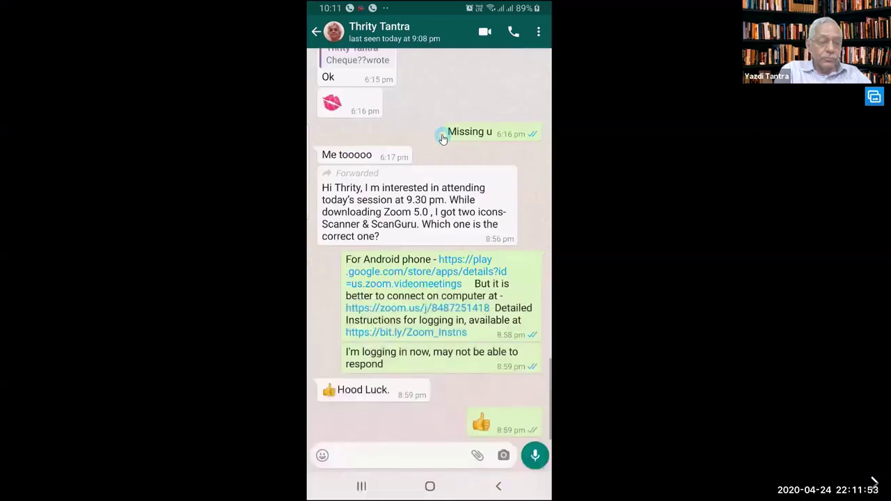
{"action": "middle_click", "coordinate": [443, 139]}
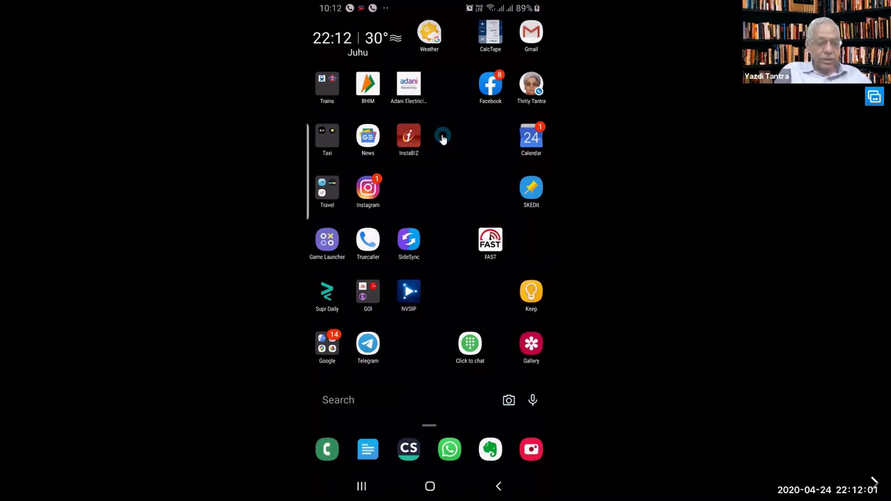
Bring up the keyboard in the contact's WhatsApp chat and start voice typing in the message field.
{"action": "left_click", "coordinate": [443, 137]}
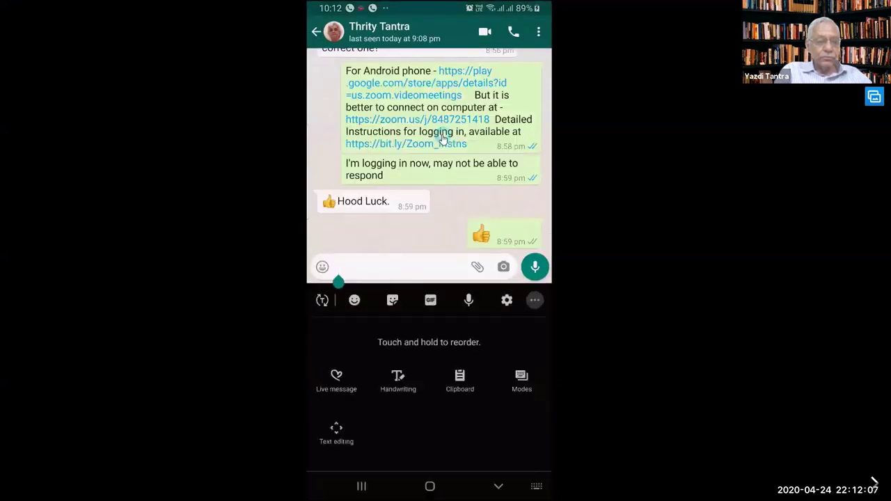
{"action": "left_click", "coordinate": [442, 137]}
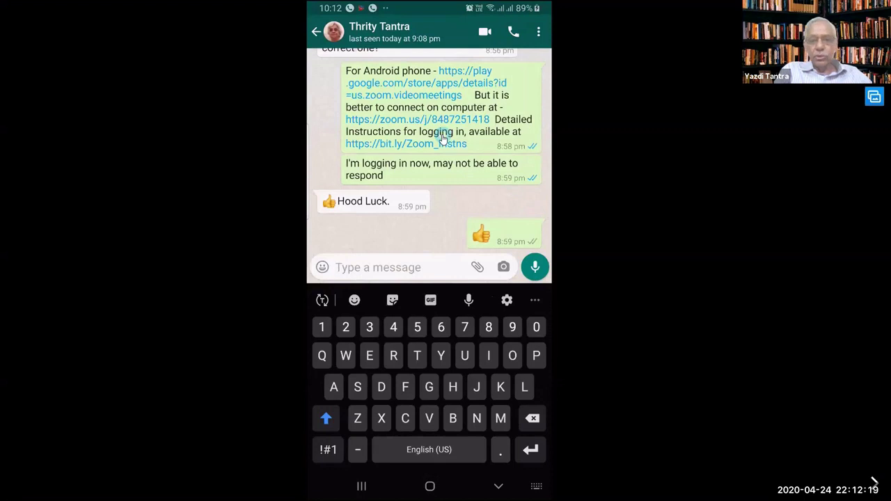
{"action": "left_click", "coordinate": [468, 301]}
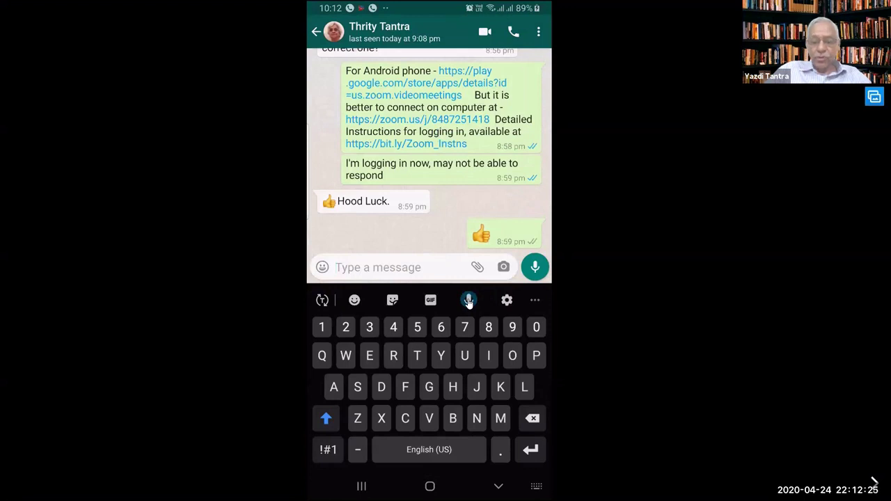
{"action": "left_click", "coordinate": [468, 301]}
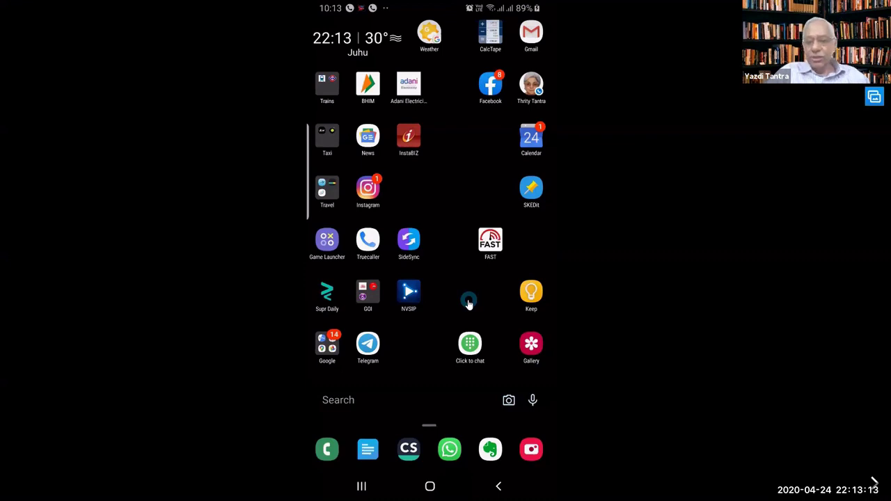
In Gmail on the phone, dictate "We will be going for a meeting tomorrow at 7:00 p.m." into a new email, and return to the inbox.
{"action": "left_click", "coordinate": [468, 303]}
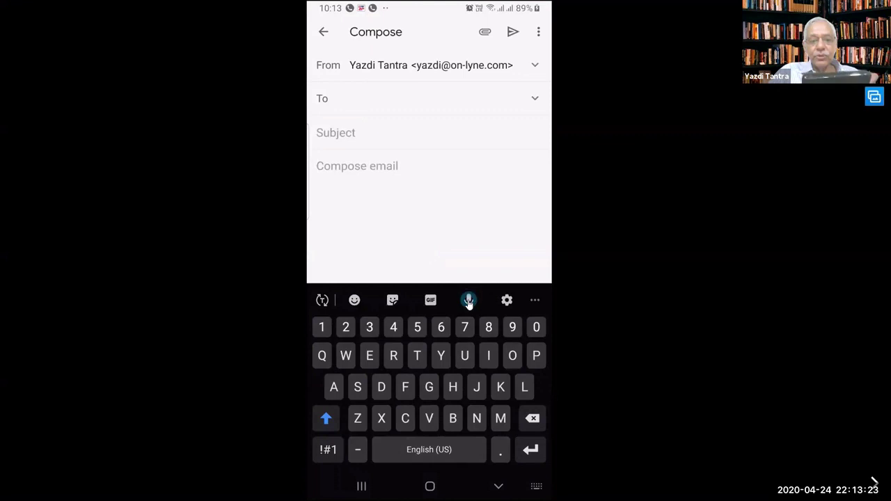
{"action": "left_click", "coordinate": [468, 301]}
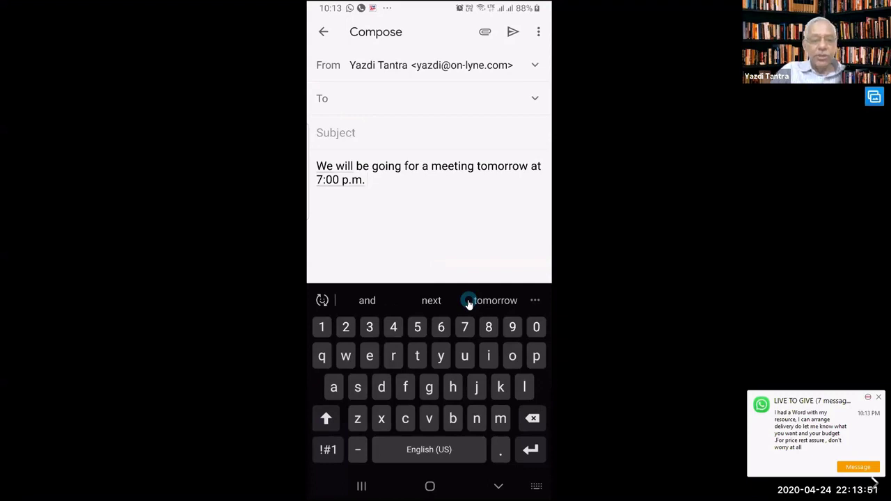
{"action": "key", "text": "Escape"}
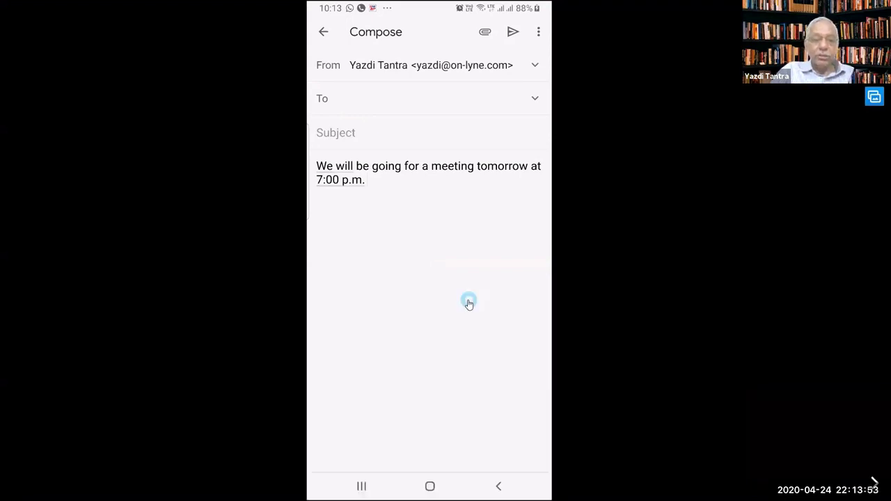
{"action": "key", "text": "Escape"}
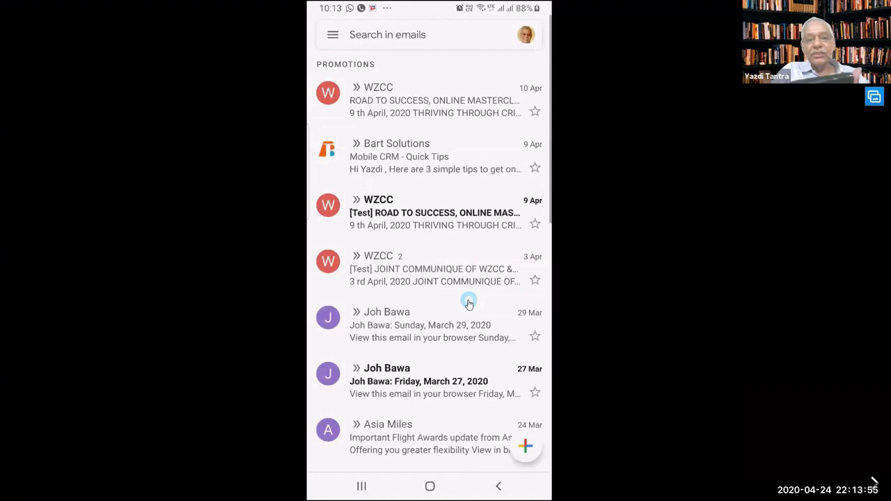
{"action": "key", "text": "Return"}
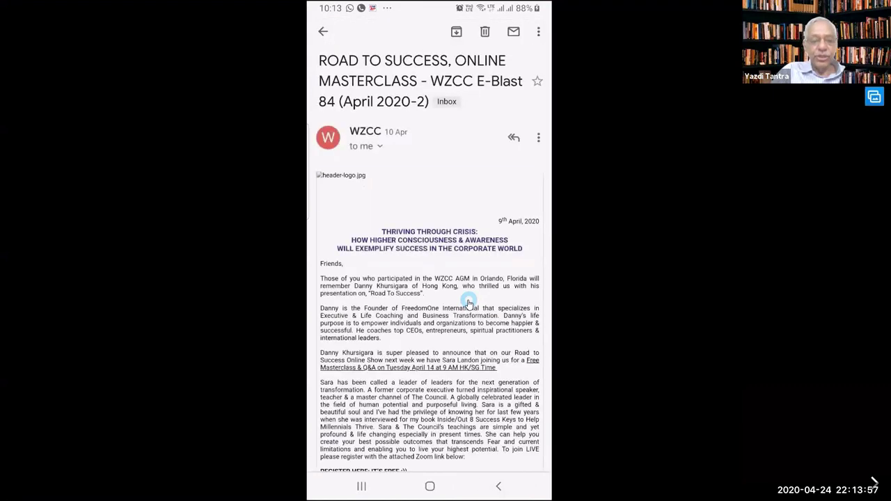
{"action": "key", "text": "Escape"}
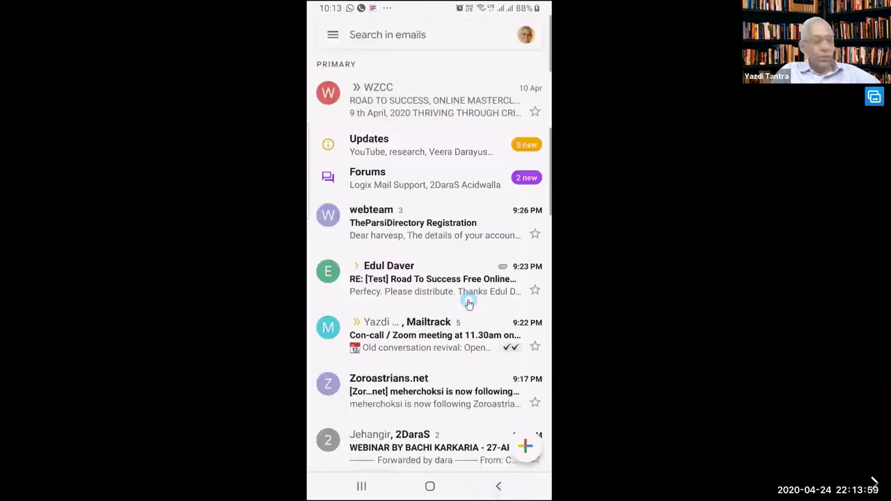